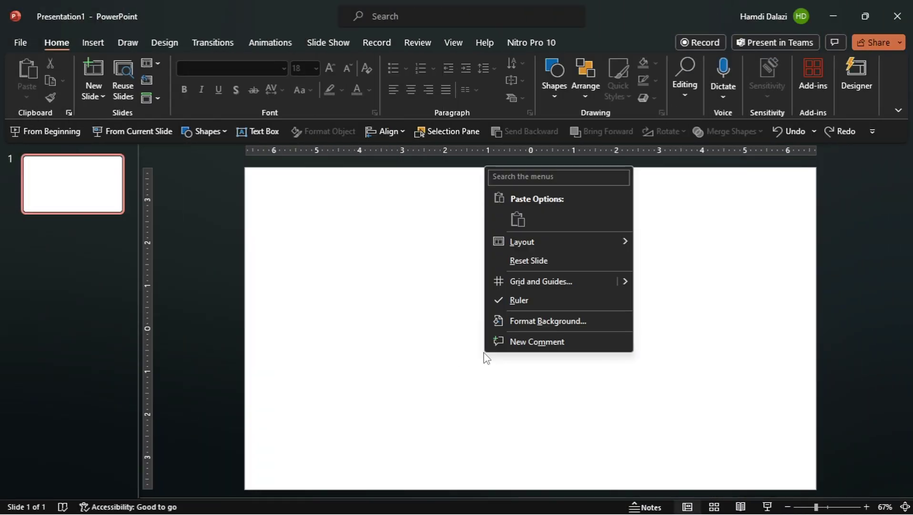
# Give the blank slide a solid black background fill through Format Background.
pyautogui.click(525, 329)
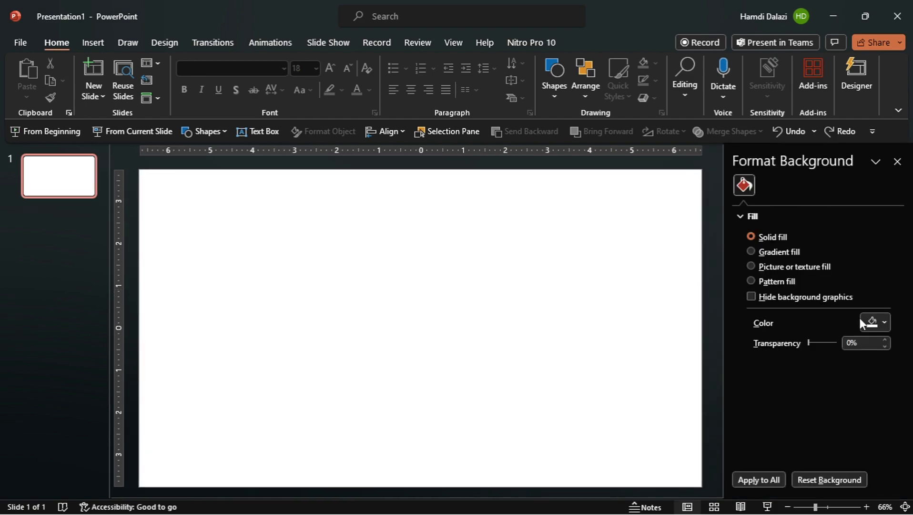
pyautogui.click(872, 323)
pyautogui.click(816, 141)
# Draw a rectangle in the slide's upper left.
pyautogui.click(898, 161)
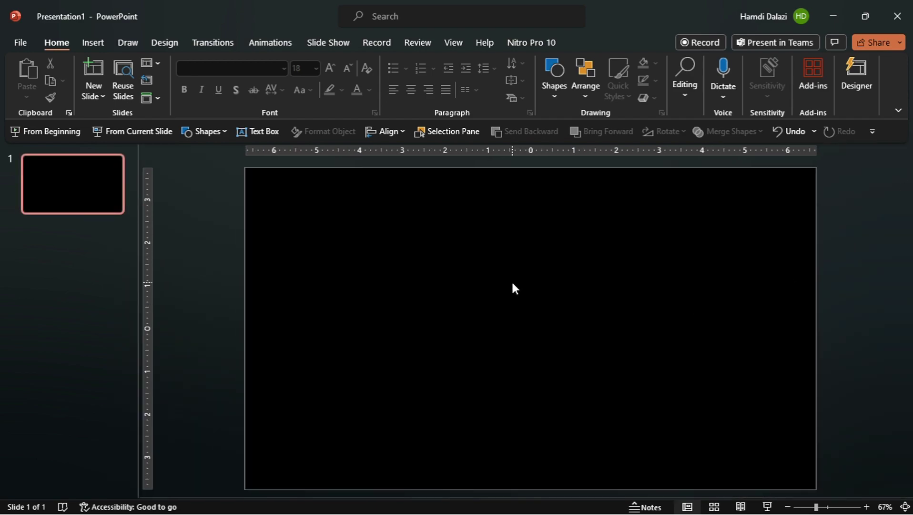
pyautogui.click(221, 131)
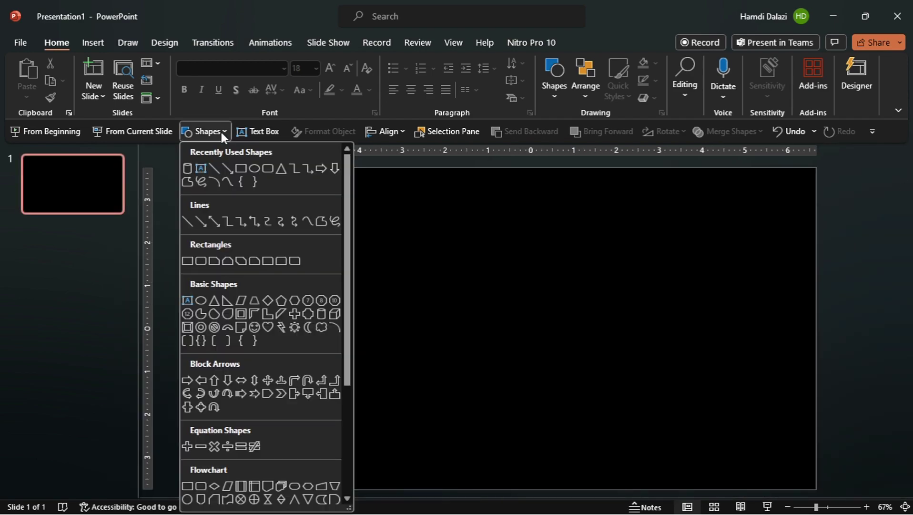
pyautogui.click(241, 164)
pyautogui.moveTo(310, 205); pyautogui.dragTo(439, 276)
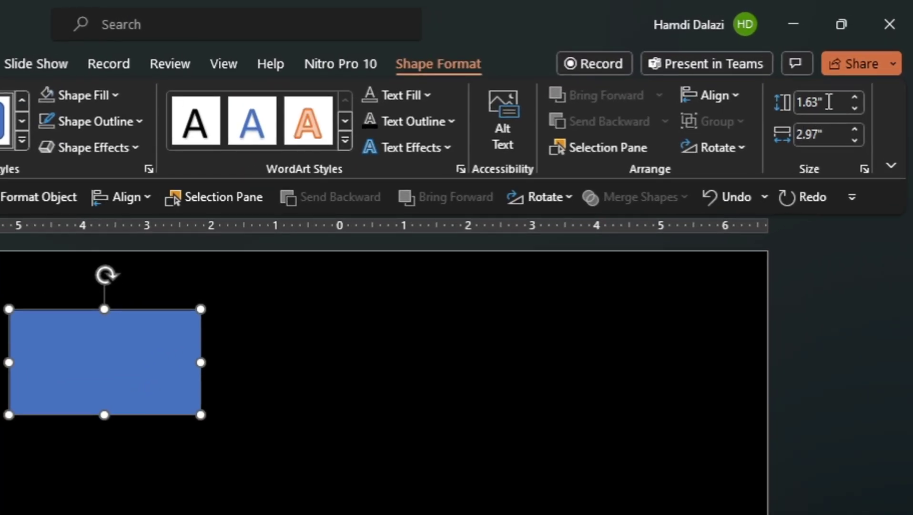
# Size the rectangle to 3.99" tall by 6.41" wide and centre it on the slide.
pyautogui.click(857, 69)
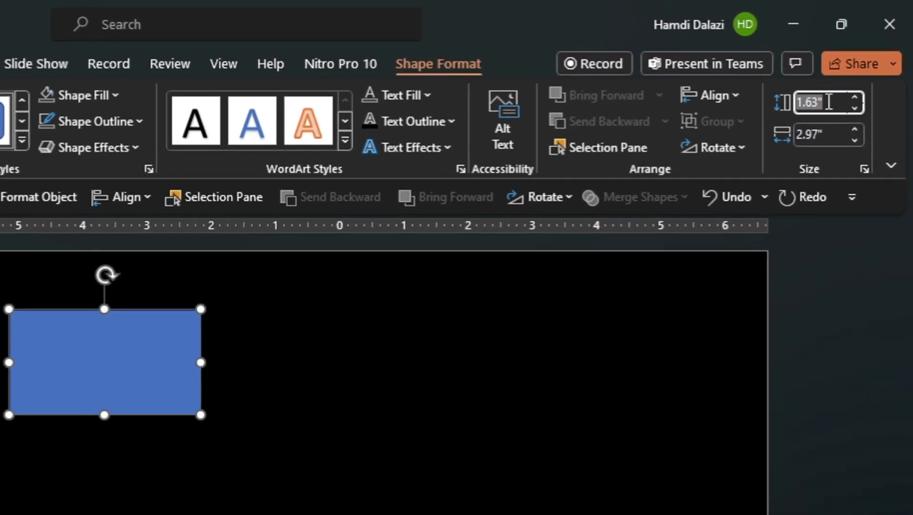
pyautogui.write('3.99')
pyautogui.press('Tab')
pyautogui.write('6')
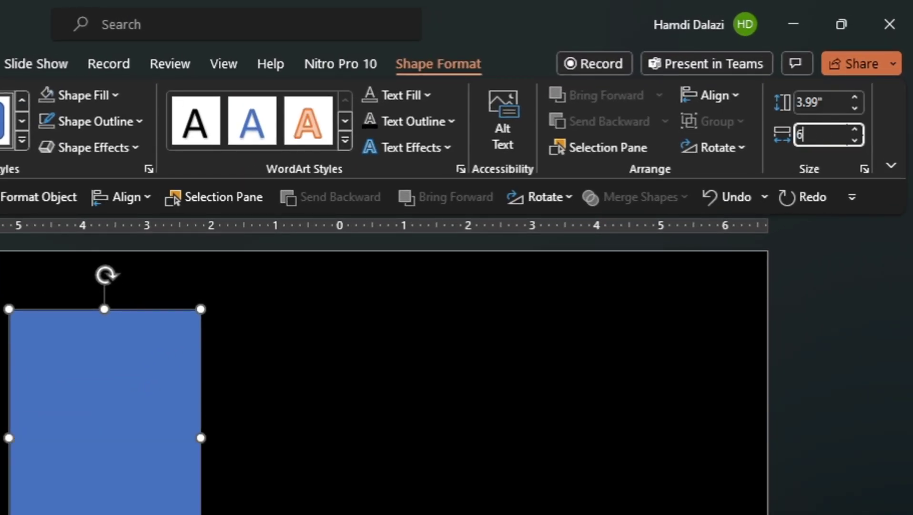
pyautogui.write('.41')
pyautogui.press('Return')
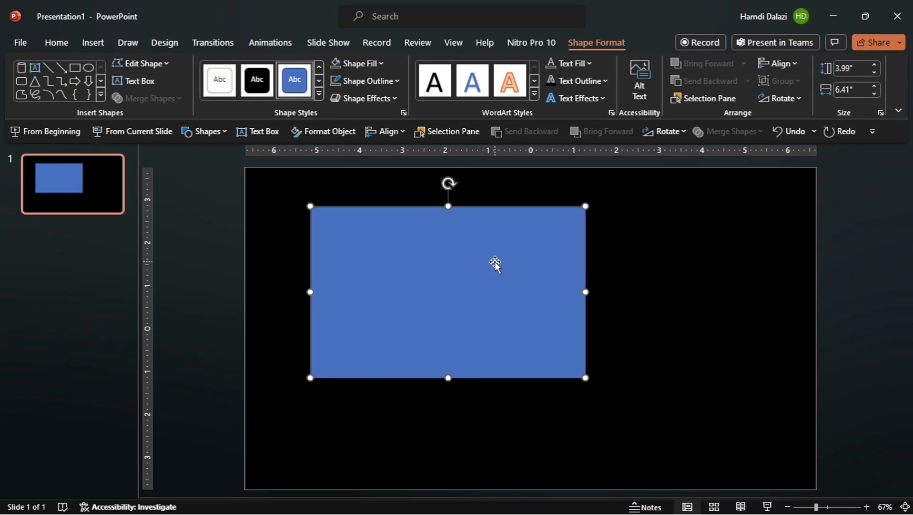
pyautogui.moveTo(514, 264); pyautogui.dragTo(579, 298)
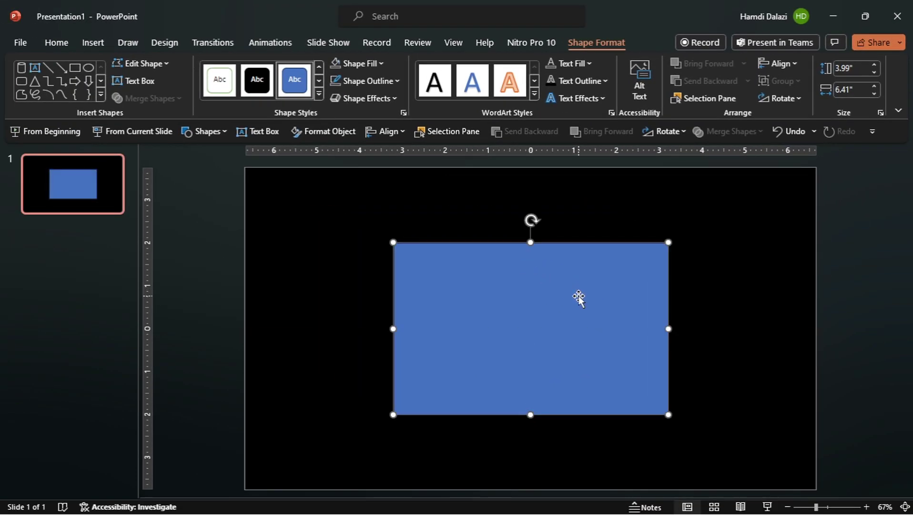
# Draw a cylinder left of the rectangle and size it 4.72" tall by 0.91" wide.
pyautogui.click(220, 138)
pyautogui.click(321, 314)
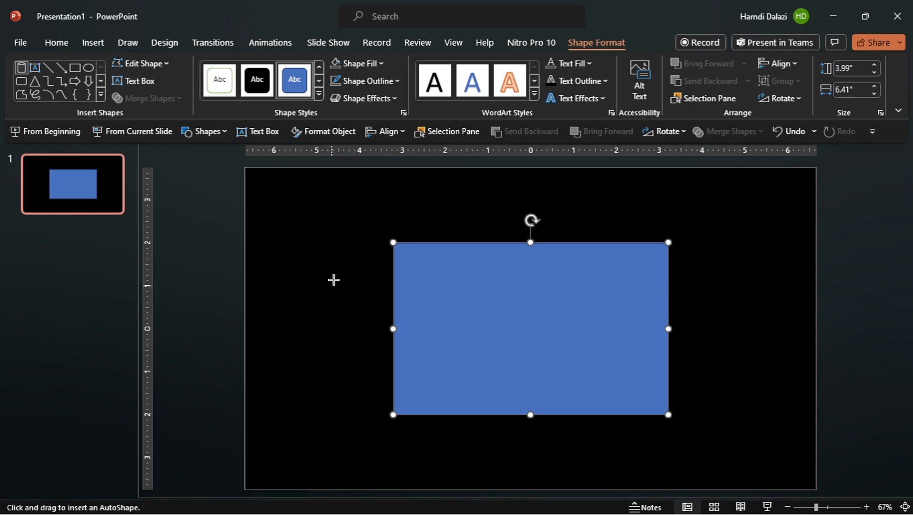
pyautogui.moveTo(350, 232); pyautogui.dragTo(389, 392)
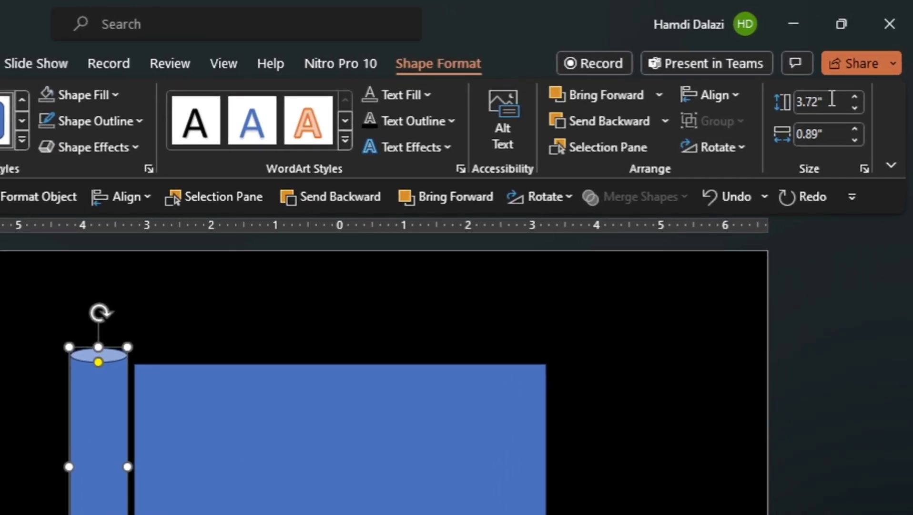
pyautogui.click(832, 99)
pyautogui.press('BackSpace')
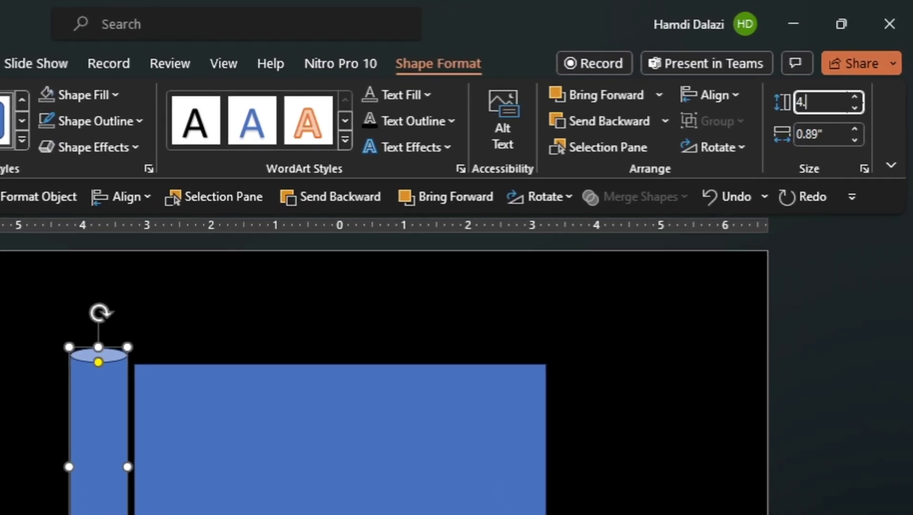
pyautogui.press('Tab')
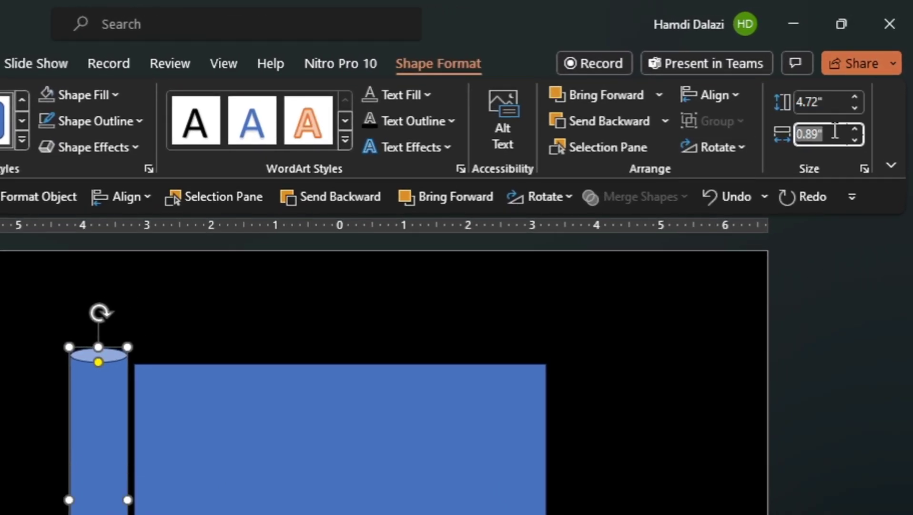
pyautogui.write('0.71')
pyautogui.press('Return')
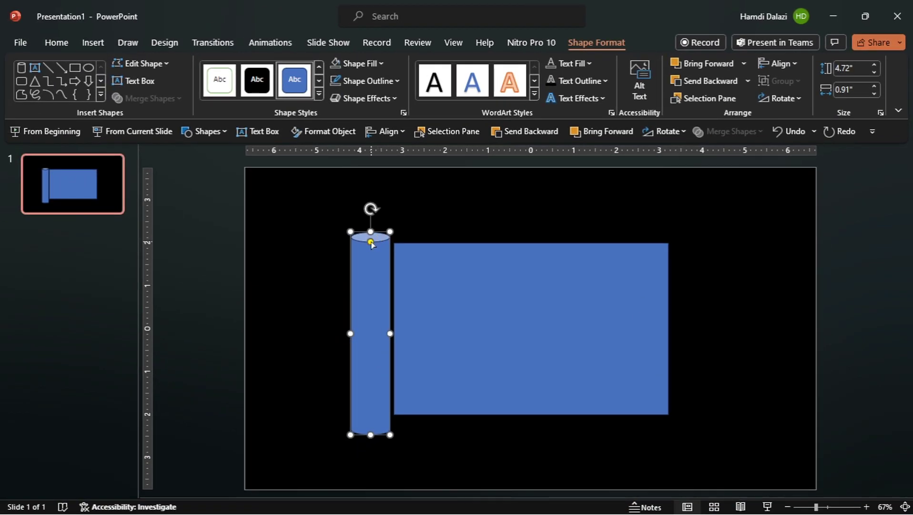
# Enlarge the cylinder's top ellipse, flip it vertically, and butt it against the rectangle's left edge.
pyautogui.moveTo(371, 242); pyautogui.dragTo(371, 254)
pyautogui.click(670, 133)
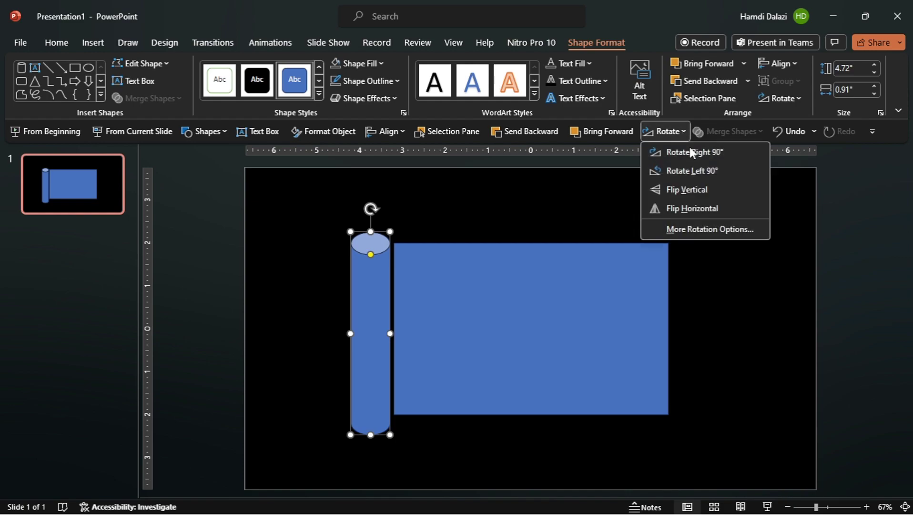
pyautogui.click(695, 190)
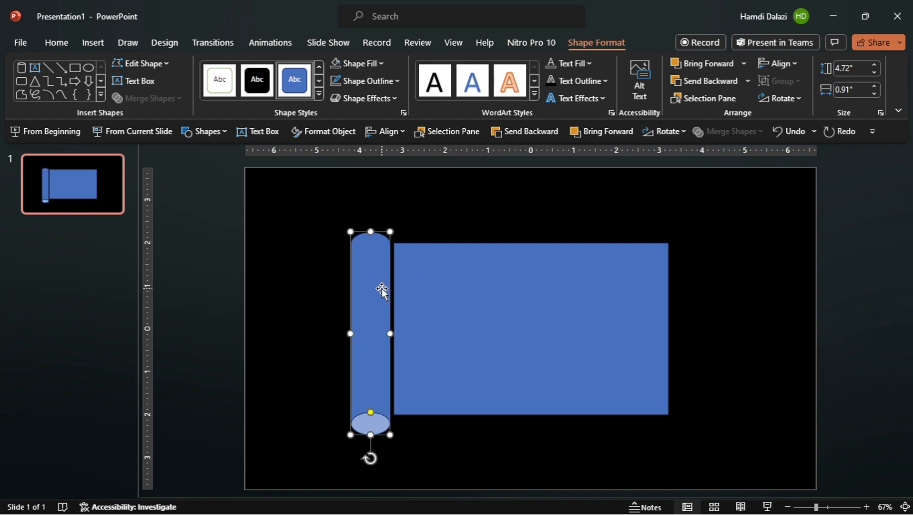
pyautogui.moveTo(382, 288); pyautogui.dragTo(386, 285)
# Copy the blue rectangle to the left of the roller and stretch the copy to 4.41" tall.
pyautogui.click(450, 299)
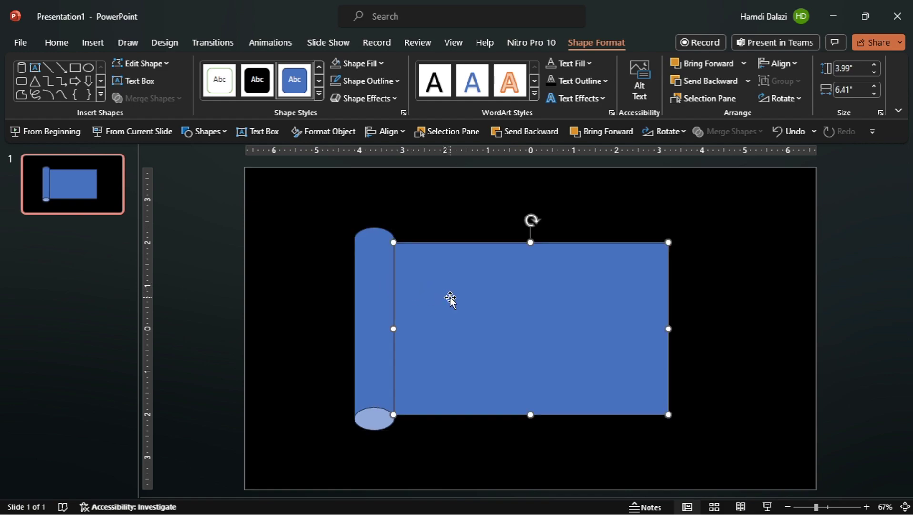
pyautogui.scroll(-3, 450, 299)
pyautogui.moveTo(474, 309); pyautogui.dragTo(330, 307)
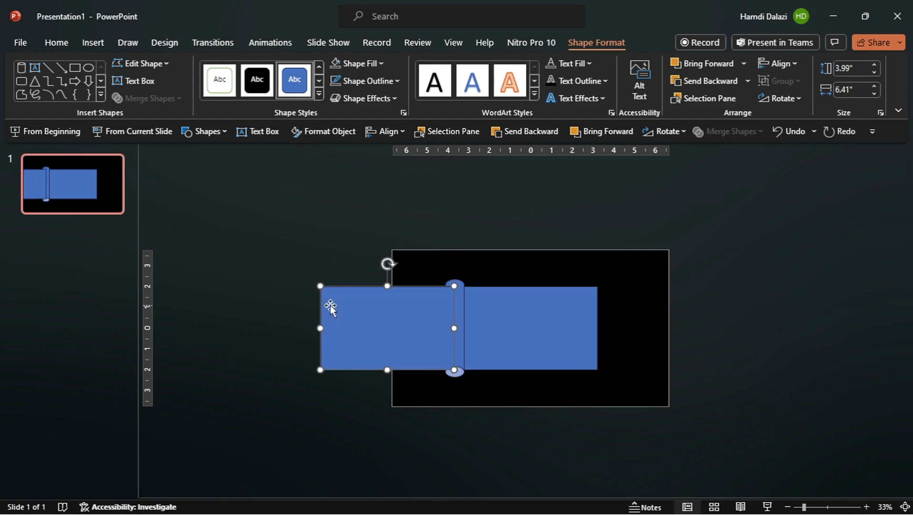
pyautogui.scroll(3, 336, 307)
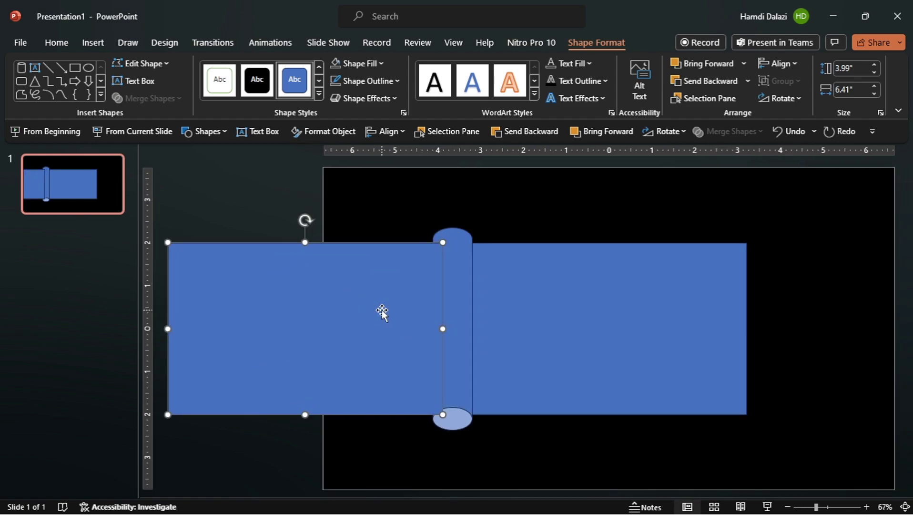
pyautogui.moveTo(303, 243); pyautogui.dragTo(304, 234)
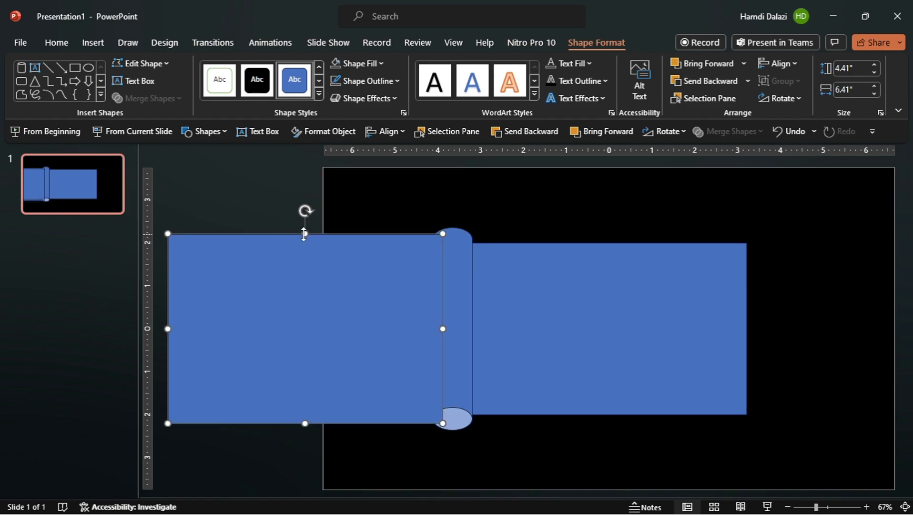
# Give the left rectangle slide background fill and no outline, and send it behind the roller.
pyautogui.rightClick(329, 263)
pyautogui.click(412, 478)
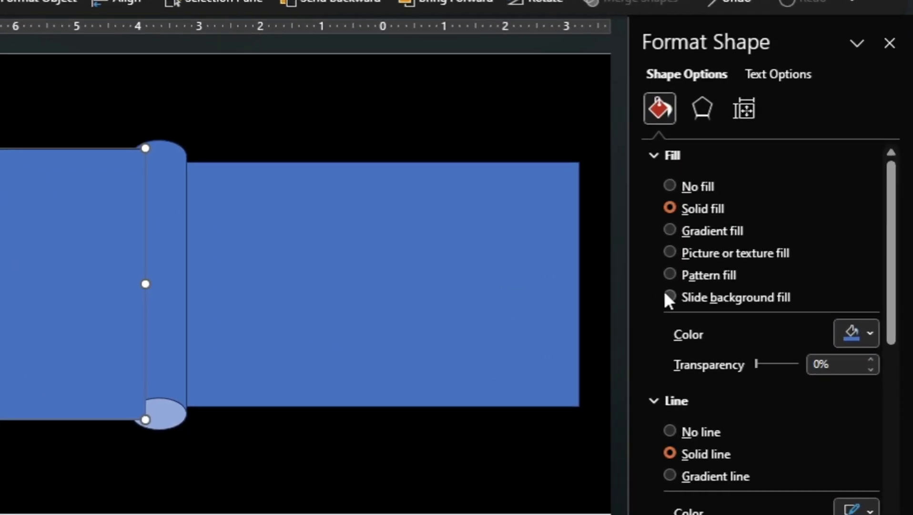
pyautogui.click(697, 307)
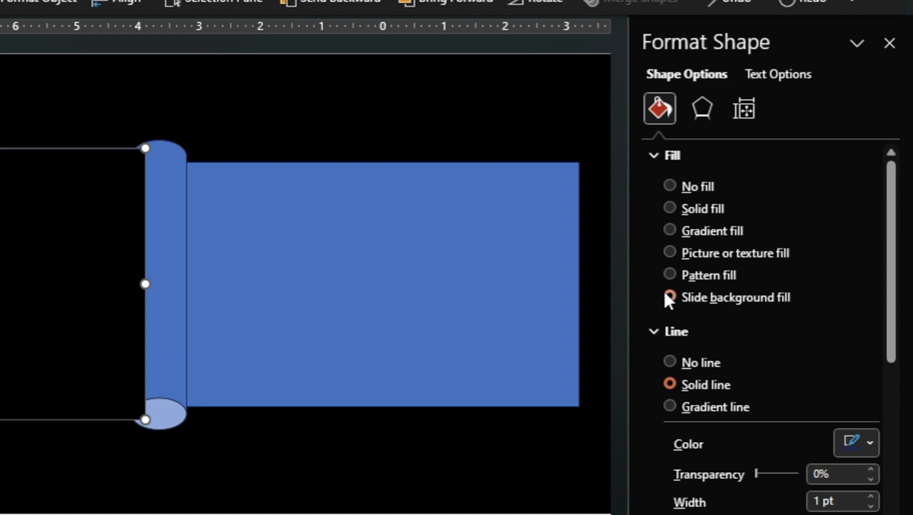
pyautogui.click(697, 366)
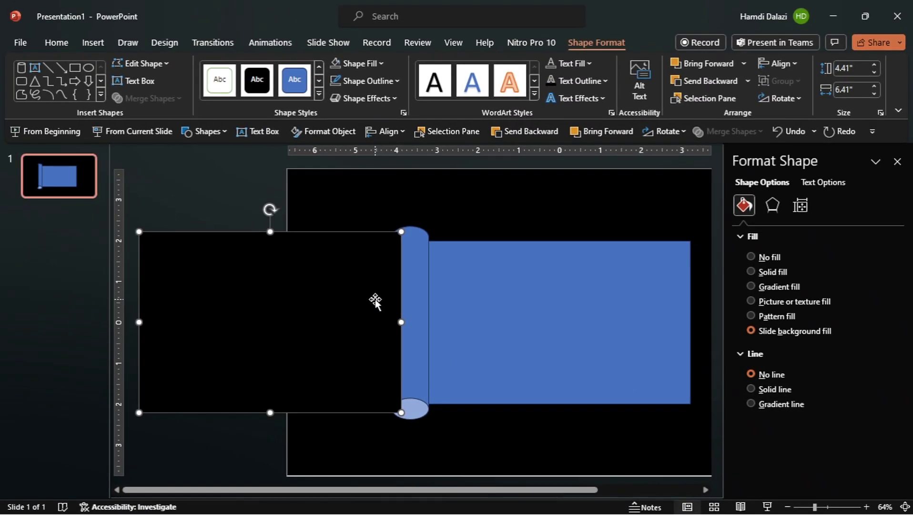
pyautogui.click(524, 132)
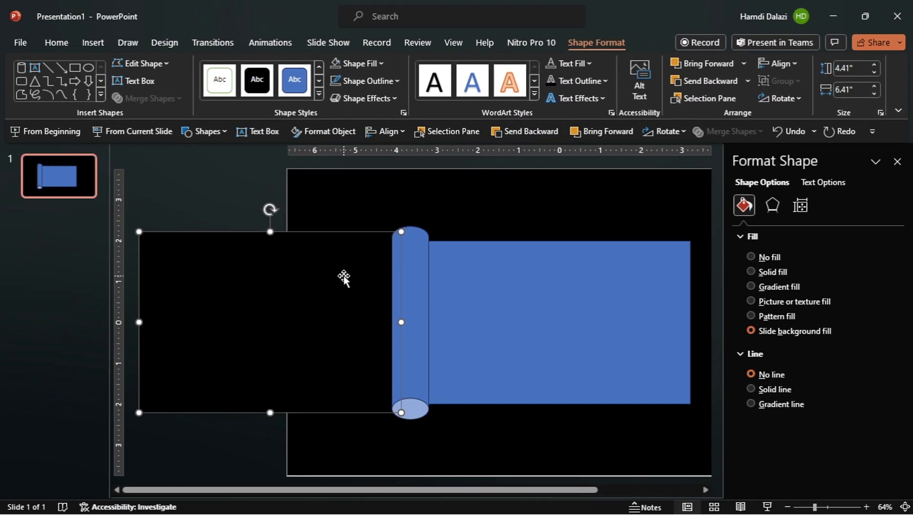
# Group the black mask rectangle with the cylinder.
pyautogui.moveTo(344, 276); pyautogui.dragTo(498, 291)
pyautogui.hotkey('ctrl', 'z')
pyautogui.hotkey('ctrl', 'z')
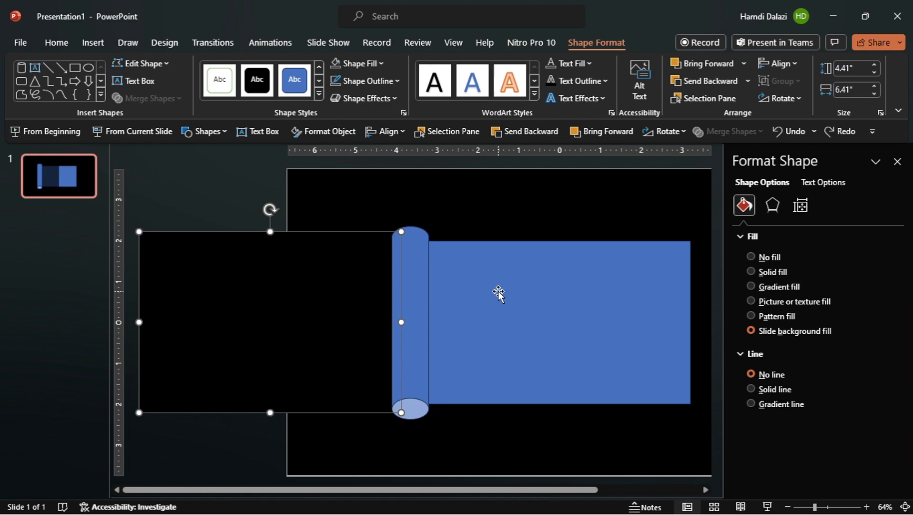
pyautogui.keyDown('shift'); pyautogui.click(419, 259); pyautogui.keyUp('shift')
pyautogui.hotkey('ctrl', 'g')
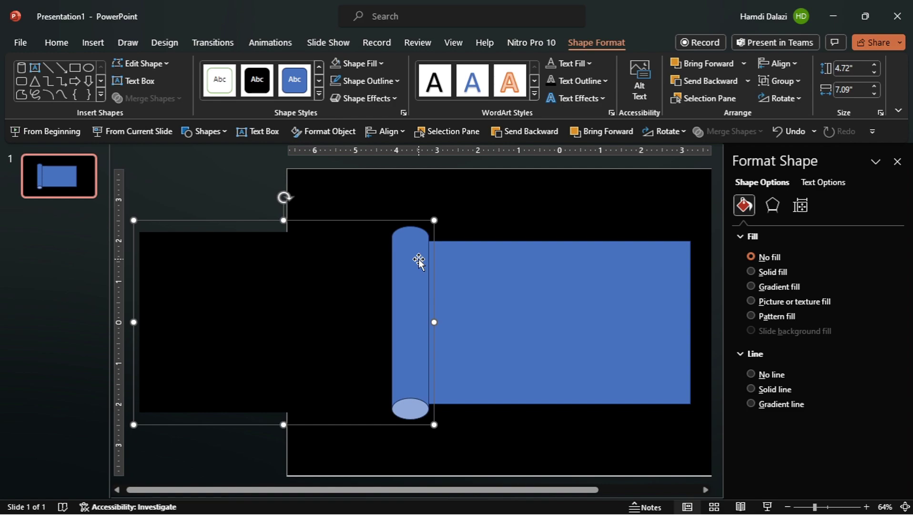
# Give the large rectangle a gradient fill with a bright blue first stop.
pyautogui.click(485, 266)
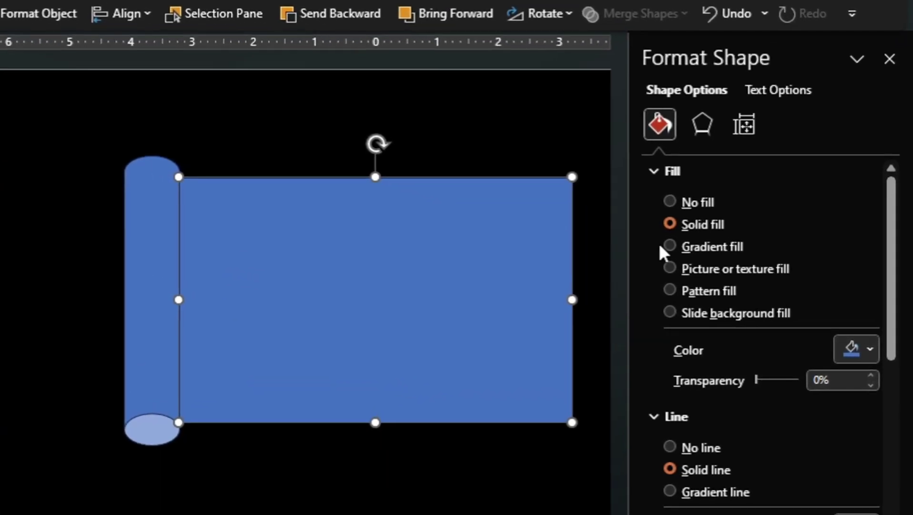
pyautogui.click(665, 245)
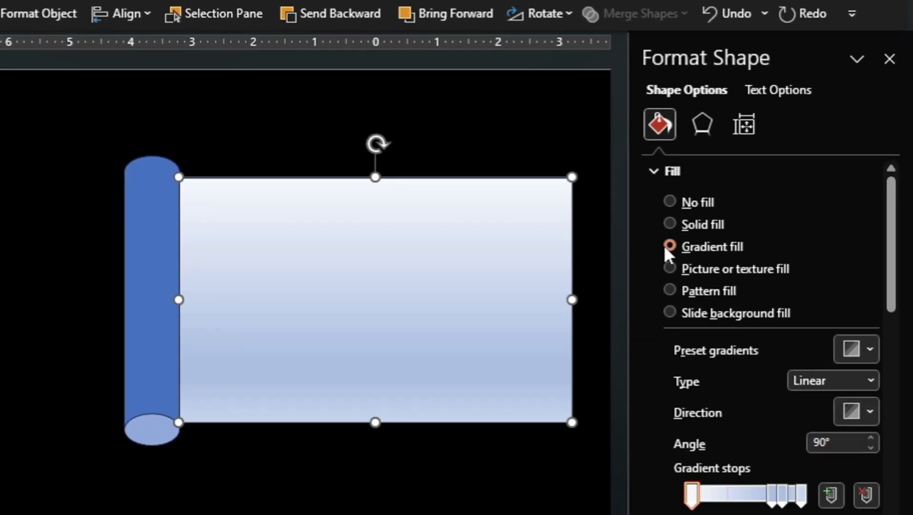
pyautogui.moveTo(891, 287); pyautogui.dragTo(892, 350)
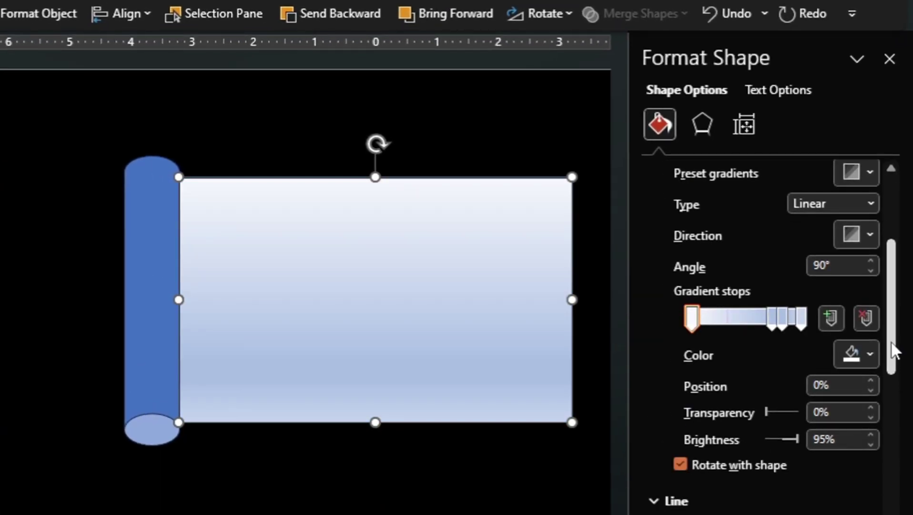
pyautogui.click(777, 318)
pyautogui.click(692, 319)
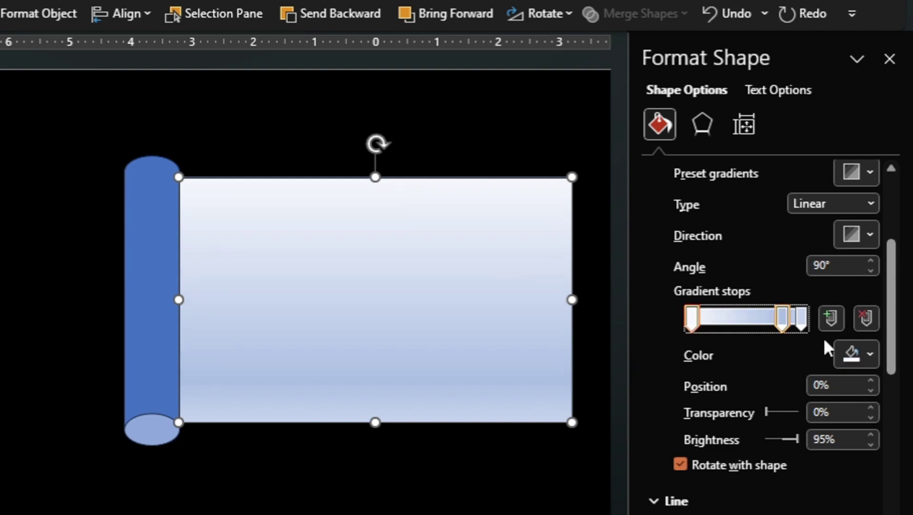
pyautogui.click(860, 350)
pyautogui.click(761, 274)
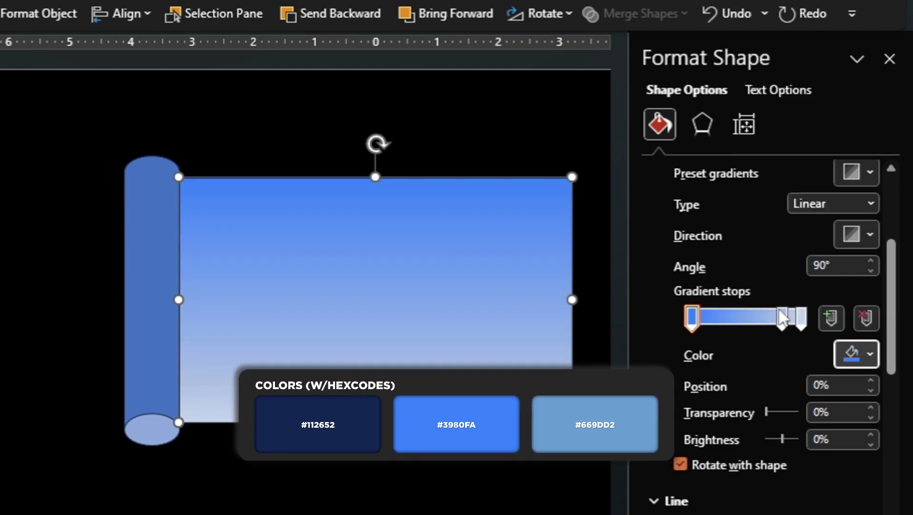
# Recolour the 83% and 100% gradient stops with recent blues.
pyautogui.click(782, 319)
pyautogui.click(851, 355)
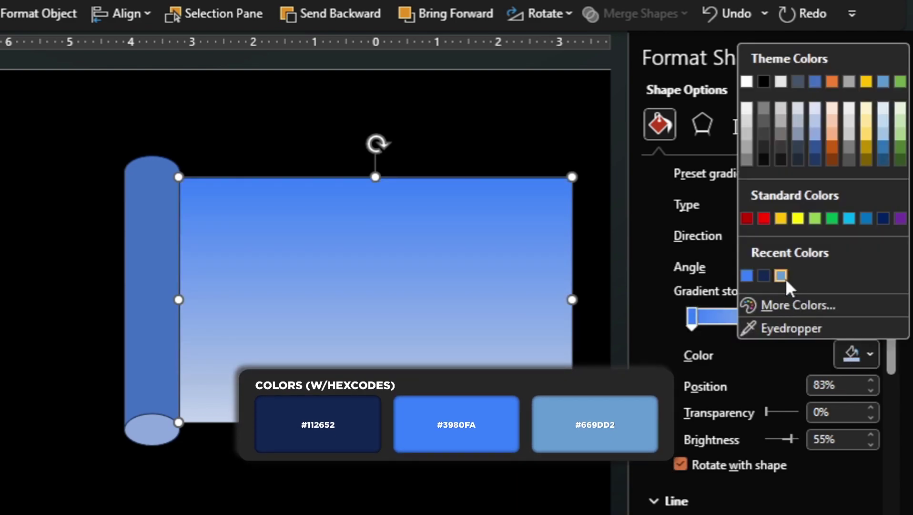
pyautogui.click(777, 274)
pyautogui.click(802, 319)
pyautogui.click(857, 353)
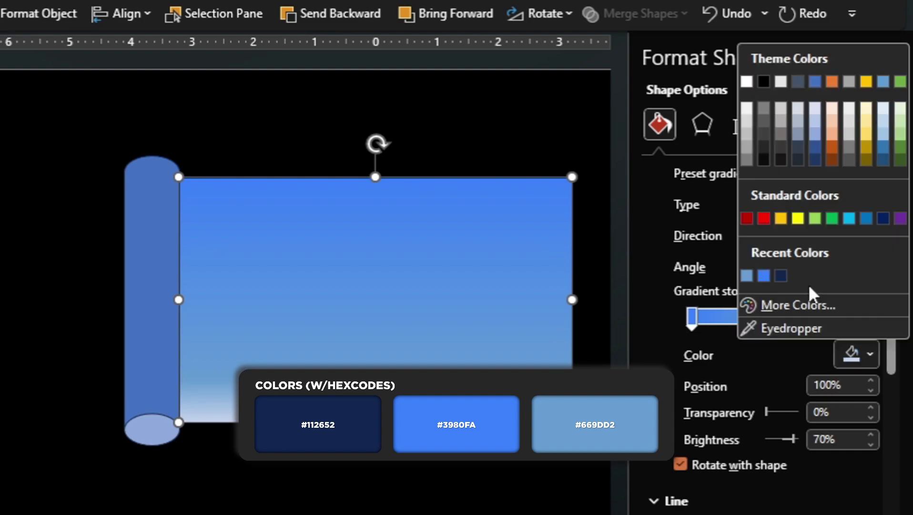
pyautogui.click(762, 274)
# Move the middle gradient stop to 50% and remove the rectangle's outline.
pyautogui.click(782, 318)
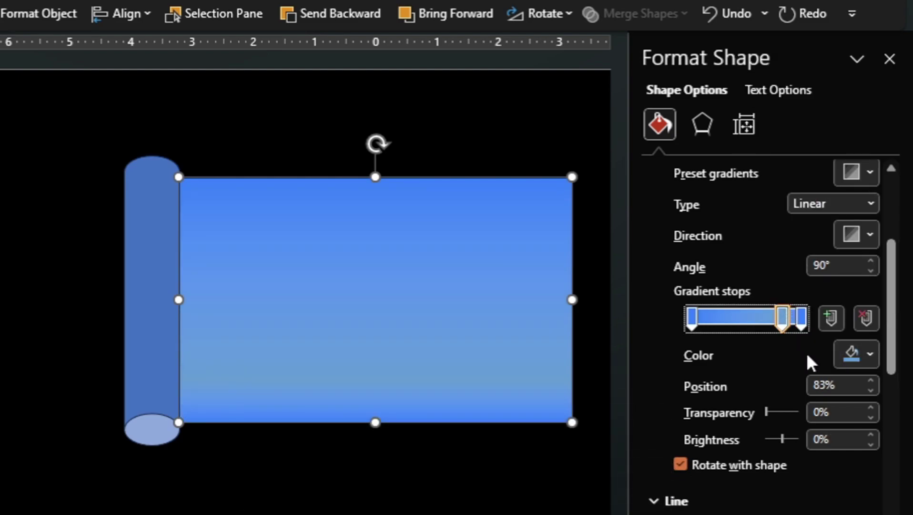
pyautogui.doubleClick(827, 384)
pyautogui.press('BackSpace')
pyautogui.write('50')
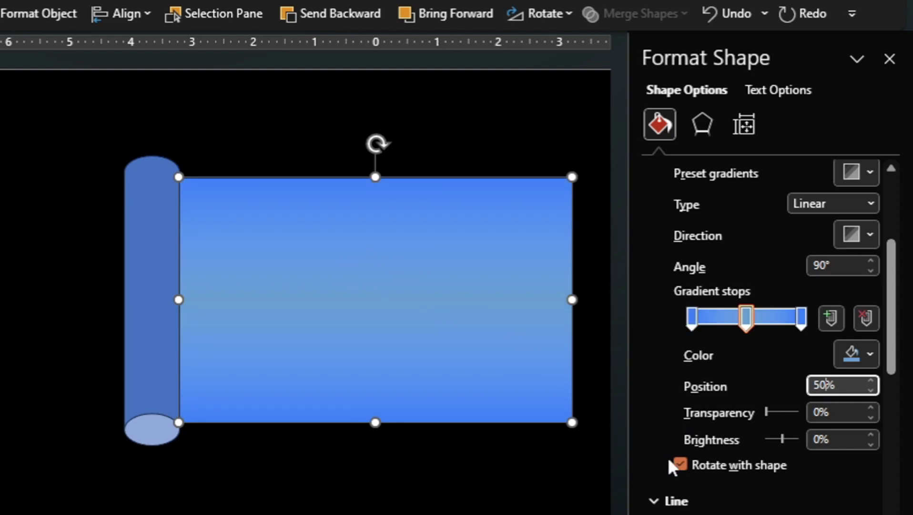
pyautogui.moveTo(895, 355); pyautogui.dragTo(896, 408)
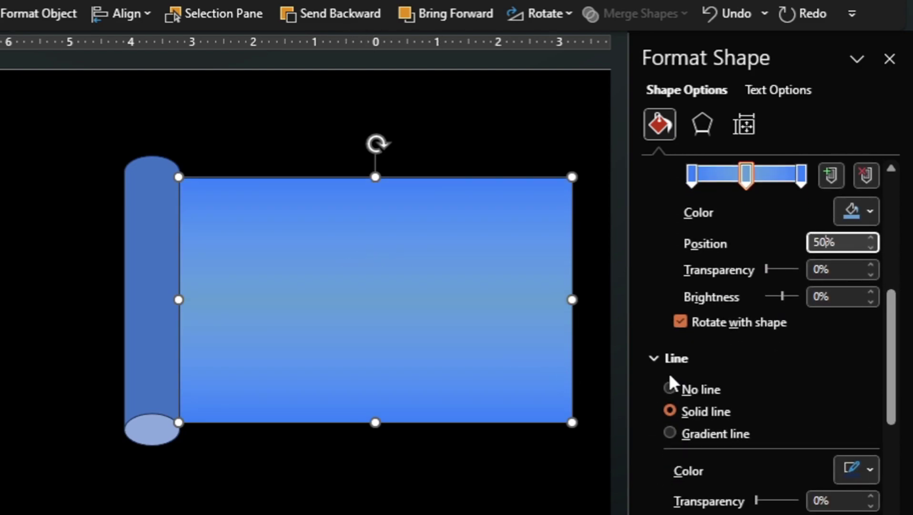
pyautogui.click(672, 386)
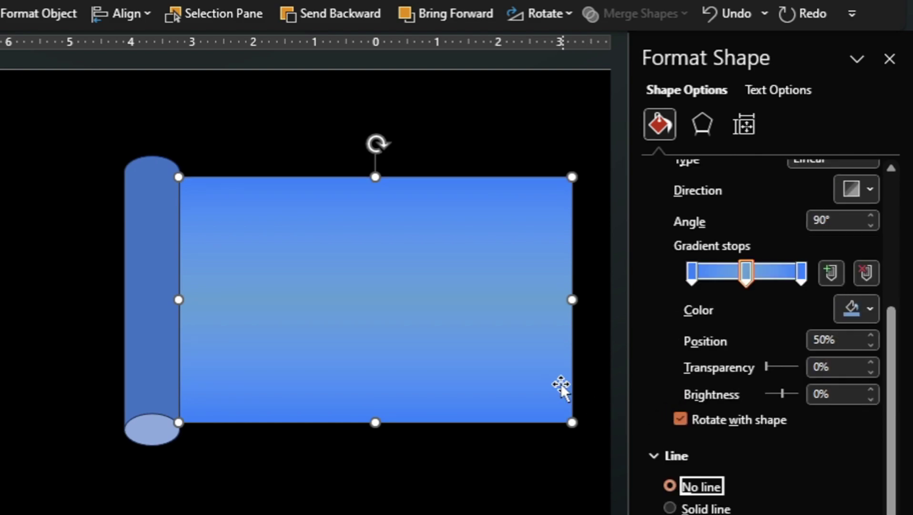
# Give the roll a two-stop gradient with a dark navy left stop at a 0° angle.
pyautogui.click(153, 253)
pyautogui.click(152, 253)
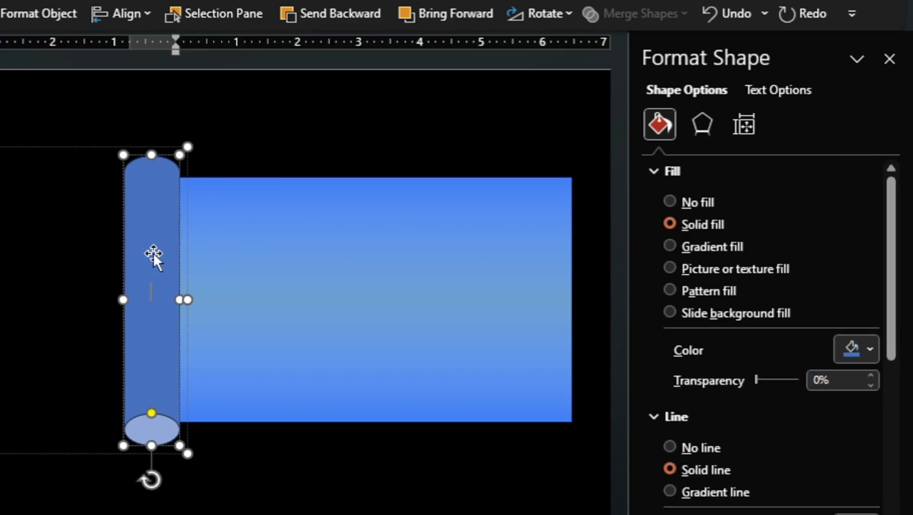
pyautogui.click(671, 248)
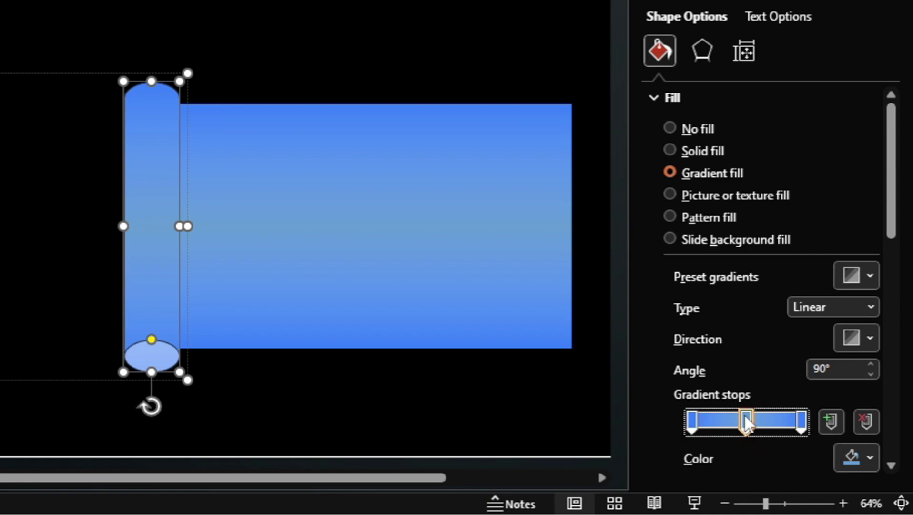
pyautogui.moveTo(746, 422); pyautogui.dragTo(747, 423)
pyautogui.click(865, 459)
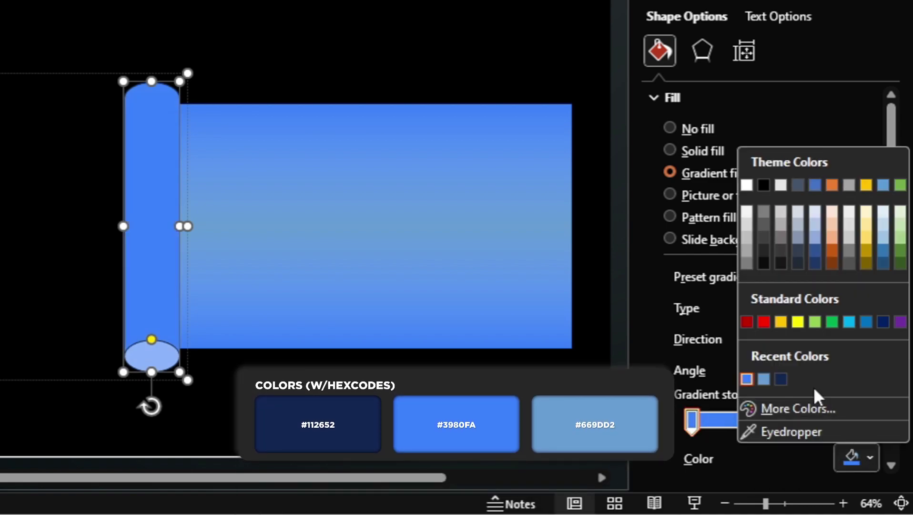
pyautogui.click(784, 383)
pyautogui.click(814, 368)
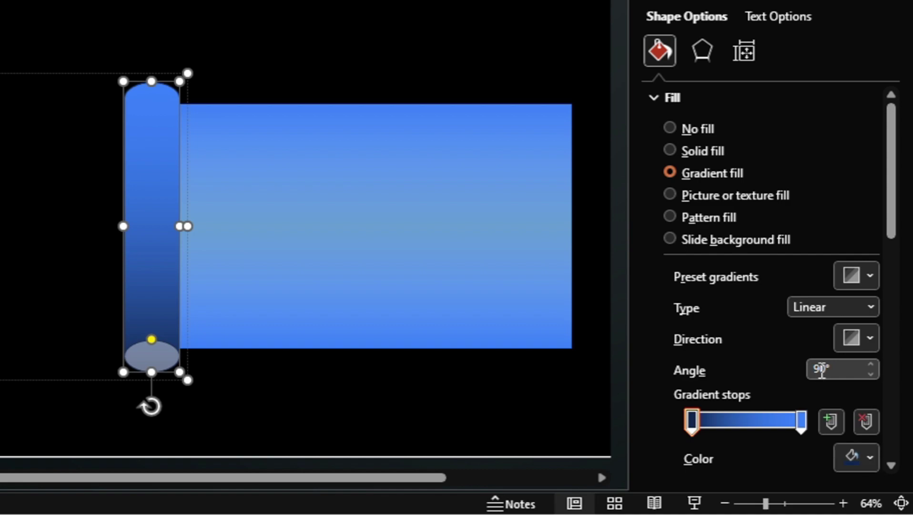
pyautogui.press('Delete')
# Remove the roll's outline and add a centred outer shadow preset.
pyautogui.moveTo(893, 214); pyautogui.dragTo(893, 310)
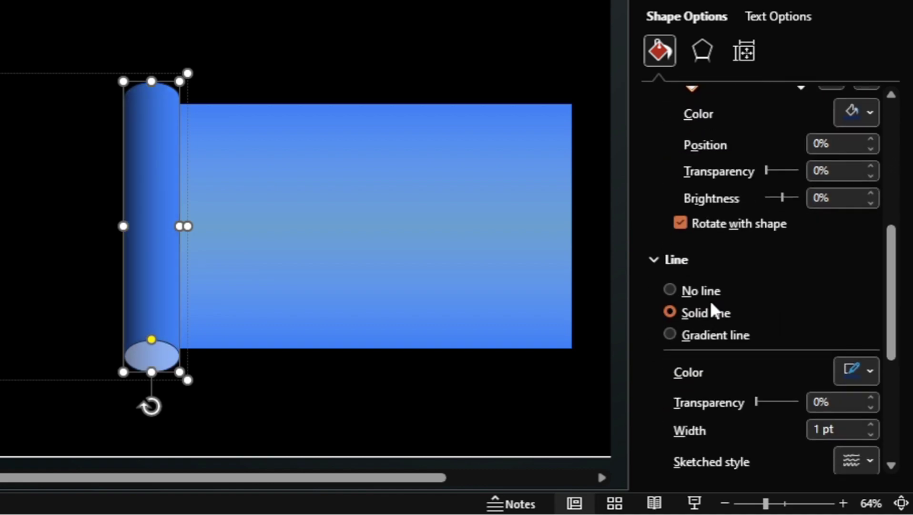
pyautogui.click(676, 298)
pyautogui.click(701, 61)
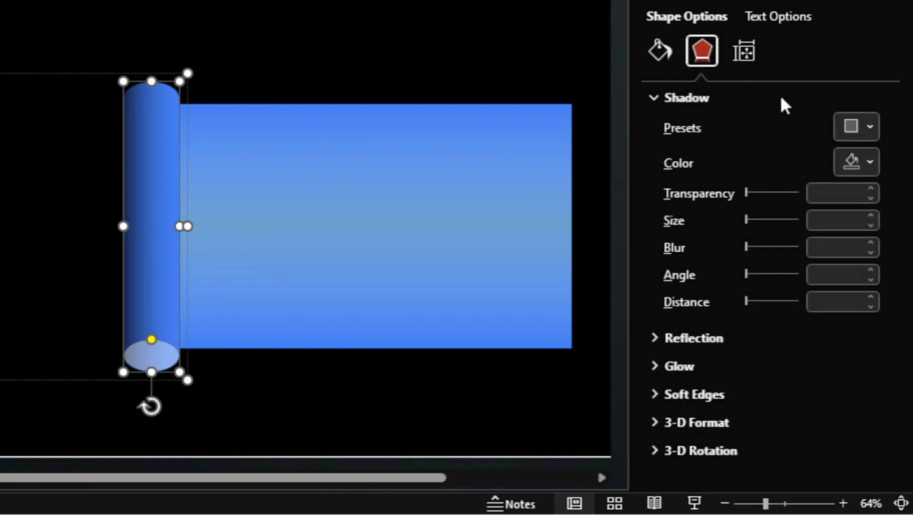
pyautogui.click(856, 135)
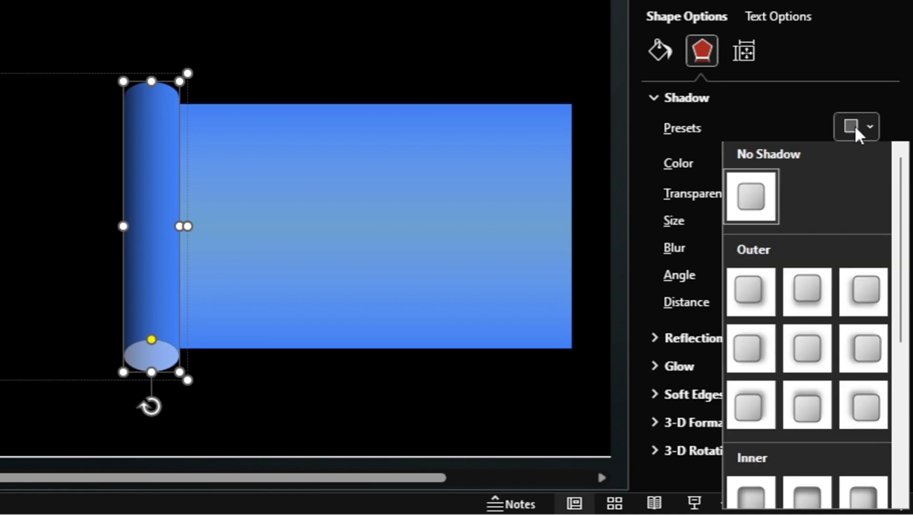
pyautogui.click(813, 360)
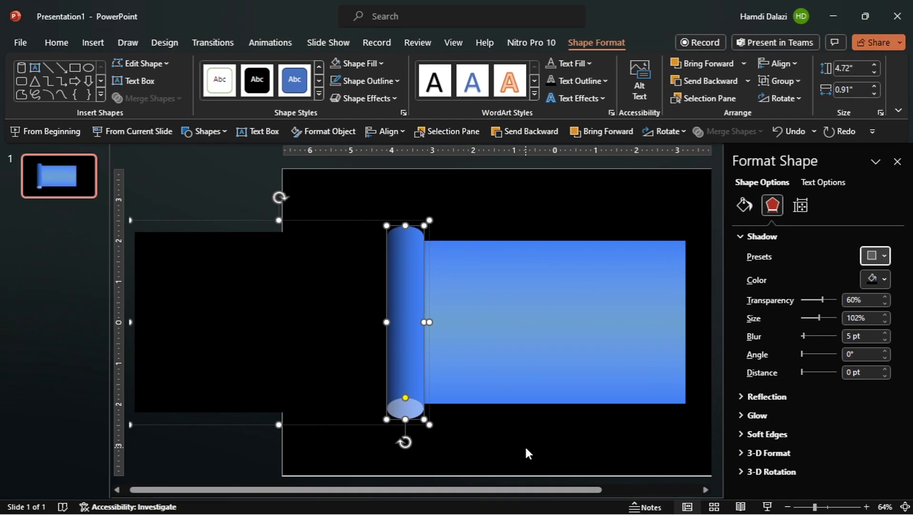
pyautogui.click(329, 417)
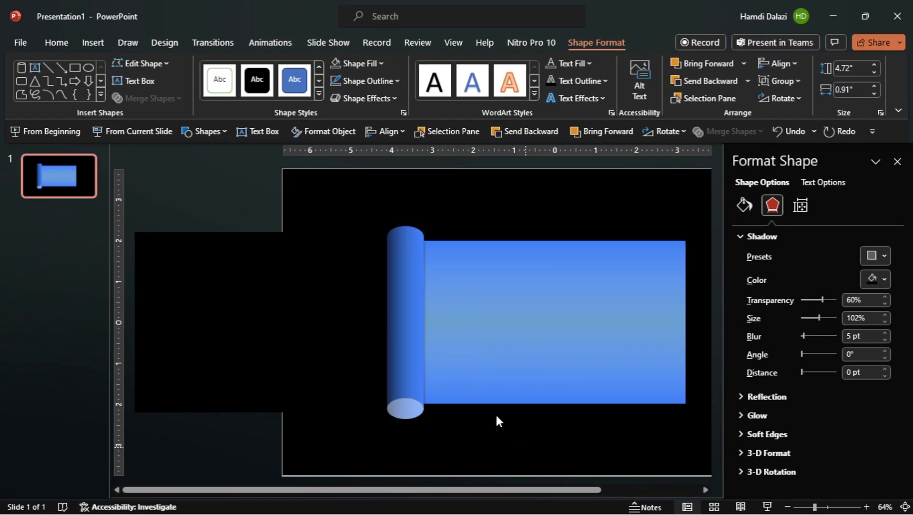
# Duplicate the roll, flip the copy horizontally, and place it at the rectangle's right end.
pyautogui.click(416, 334)
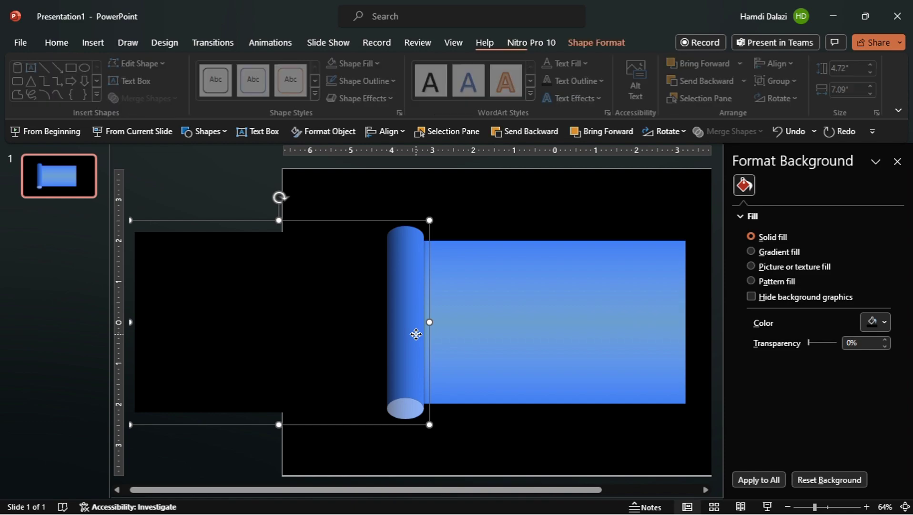
pyautogui.scroll(-3, 415, 334)
pyautogui.moveTo(357, 327); pyautogui.dragTo(419, 337)
pyautogui.click(660, 132)
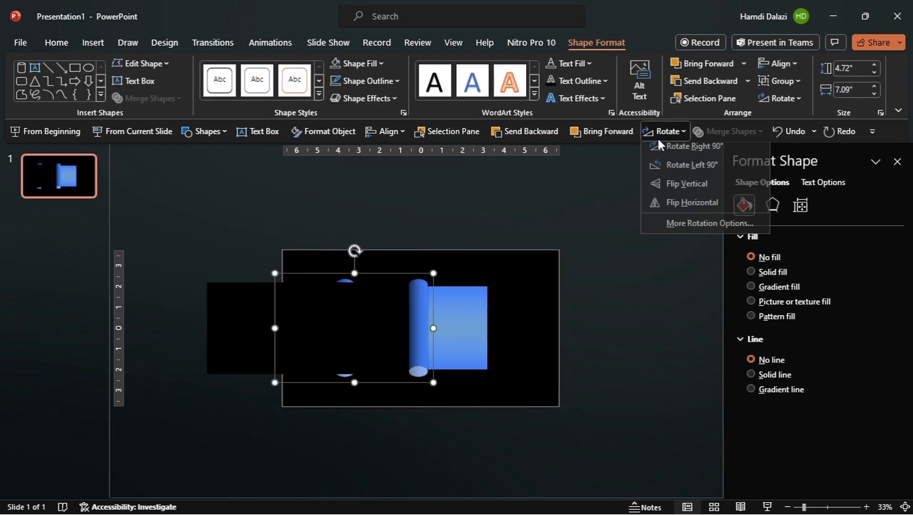
pyautogui.click(700, 208)
pyautogui.moveTo(289, 316); pyautogui.dragTo(500, 338)
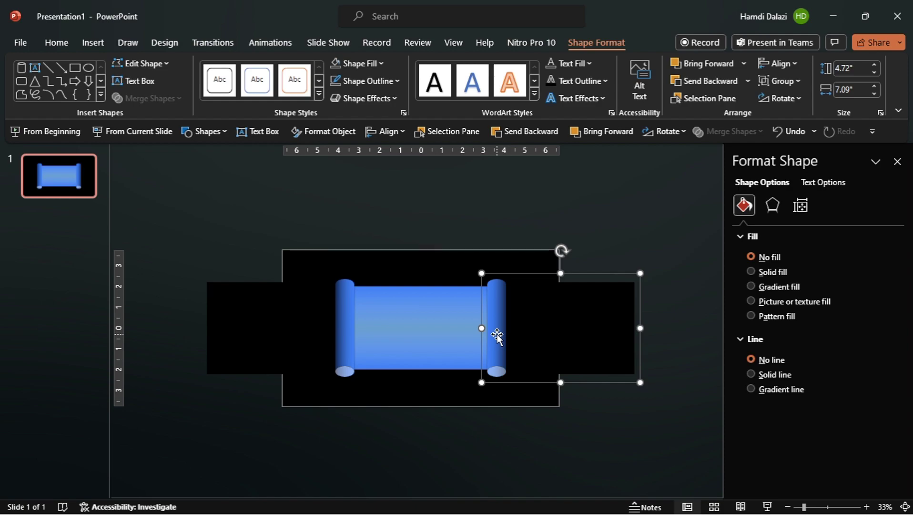
pyautogui.click(897, 162)
pyautogui.scroll(3, 587, 350)
pyautogui.hscroll(-1, 585, 350)
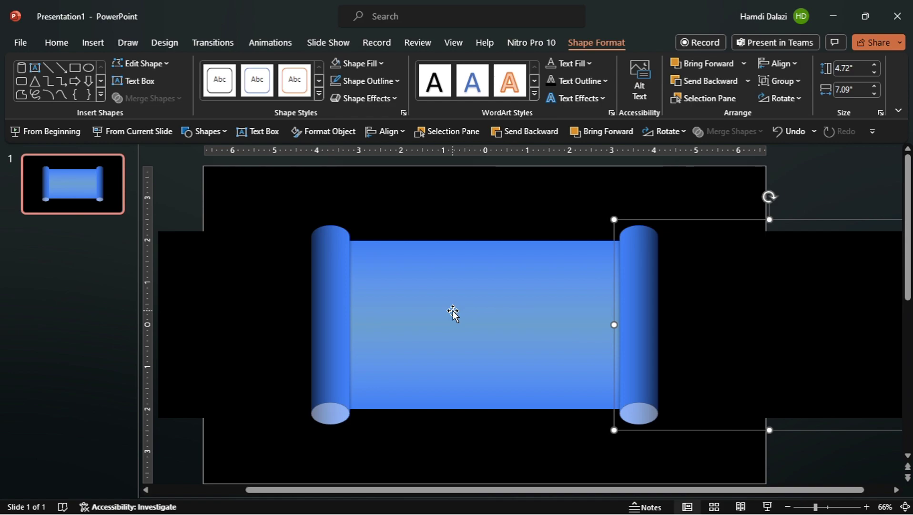
# Insert a 24-column by 12-row table with no cell fill.
pyautogui.click(98, 45)
pyautogui.click(95, 86)
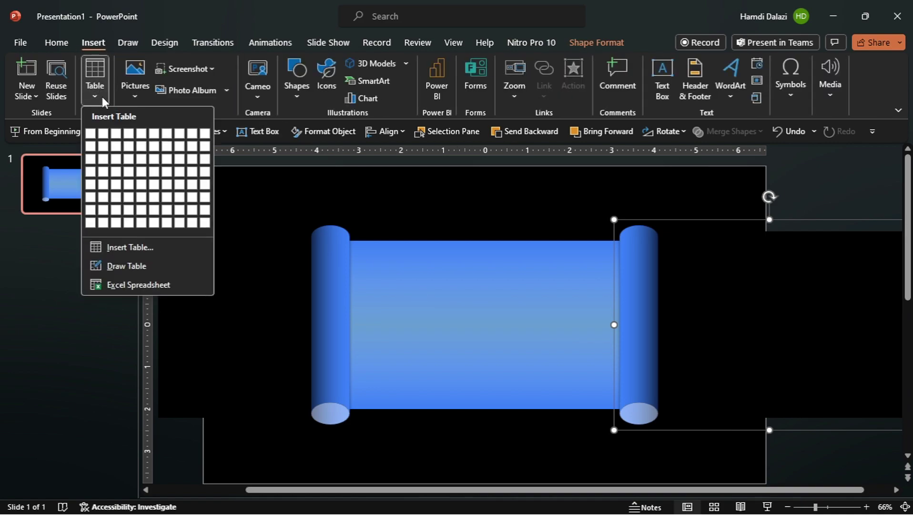
pyautogui.click(146, 248)
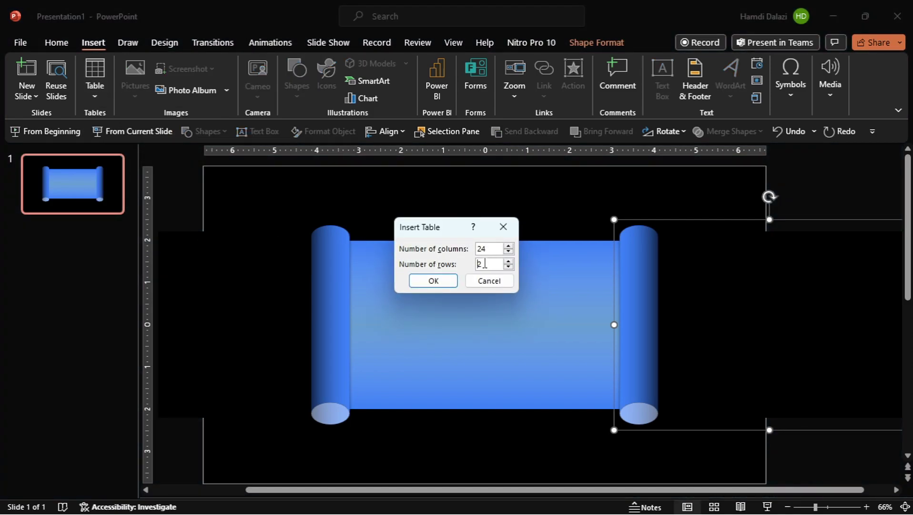
pyautogui.write('1')
pyautogui.press('Return')
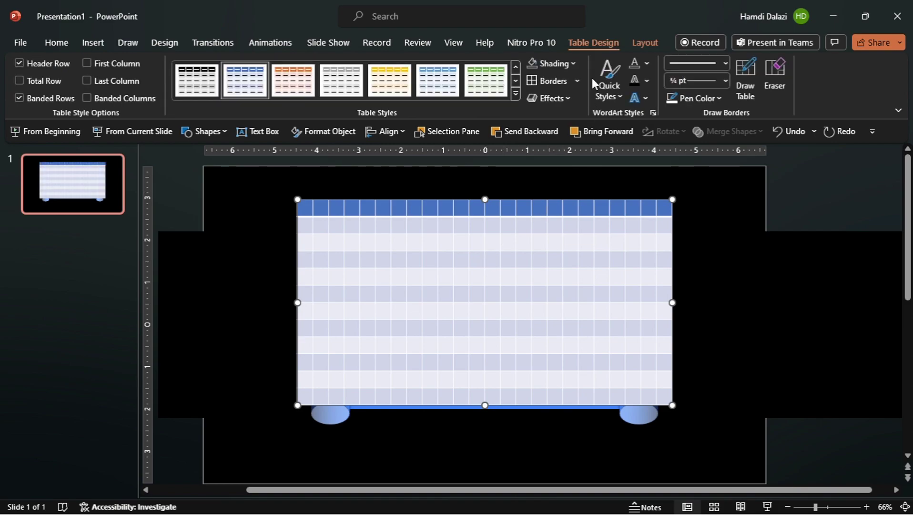
pyautogui.click(575, 65)
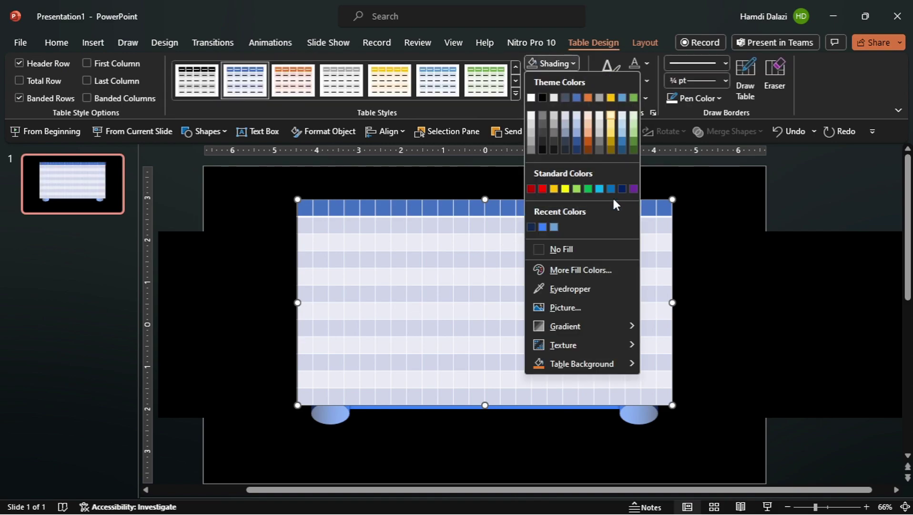
pyautogui.click(596, 252)
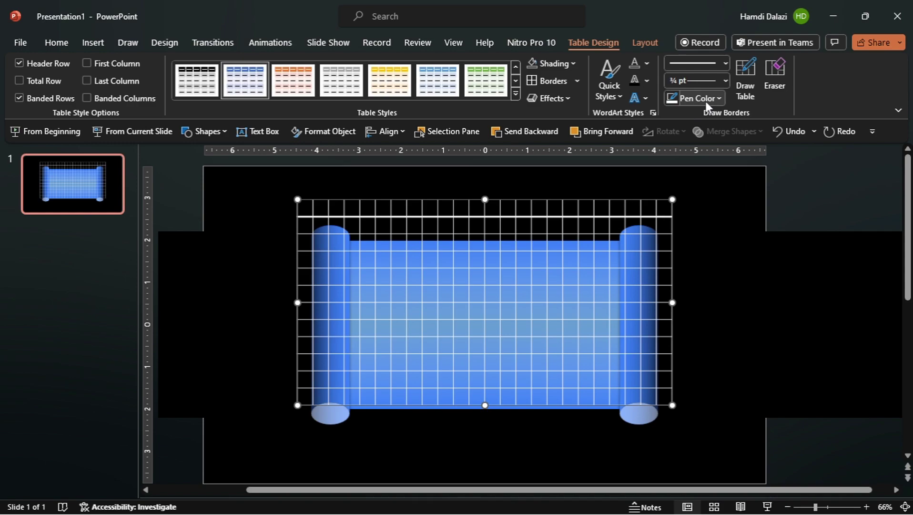
# Apply white ¾ pt borders at 80% transparency to every table cell.
pyautogui.click(707, 101)
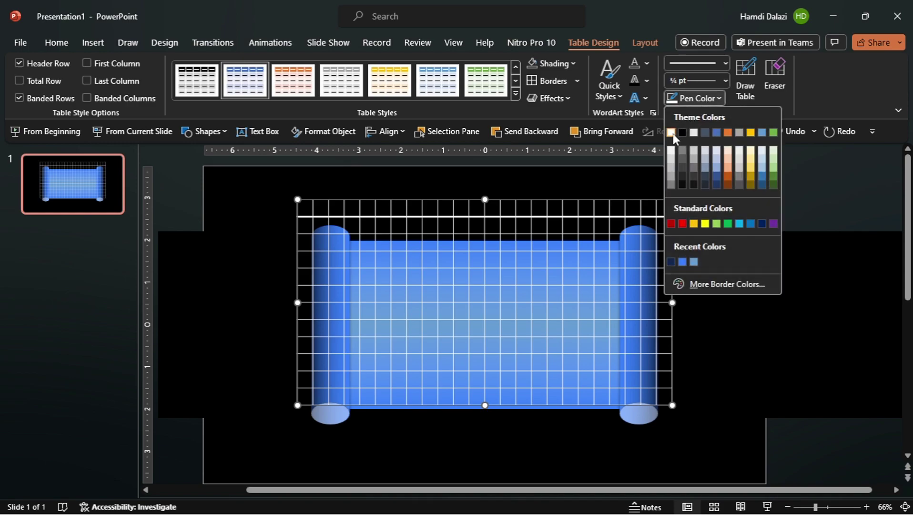
pyautogui.click(672, 132)
pyautogui.click(707, 100)
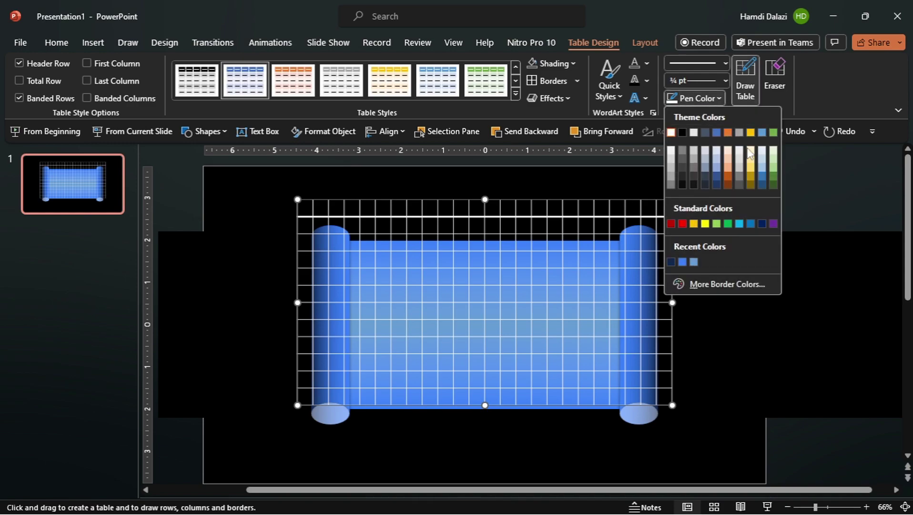
pyautogui.click(748, 283)
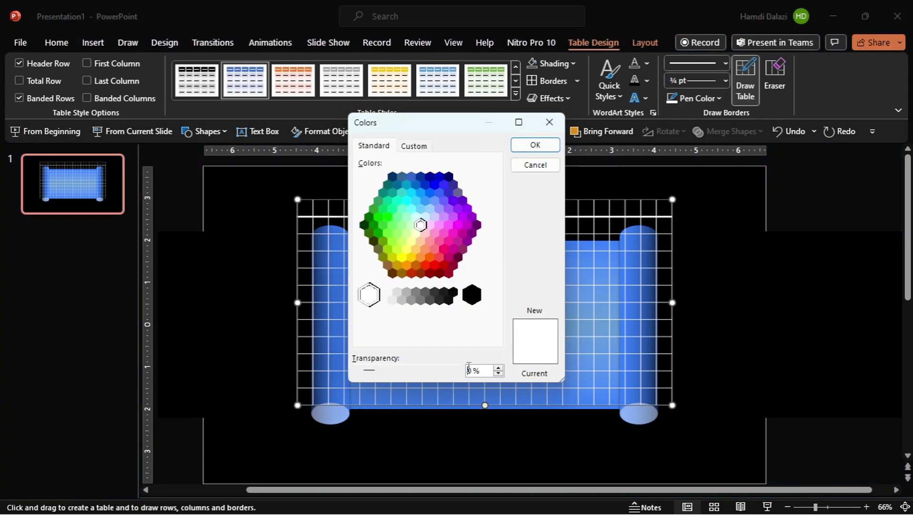
pyautogui.press('Return')
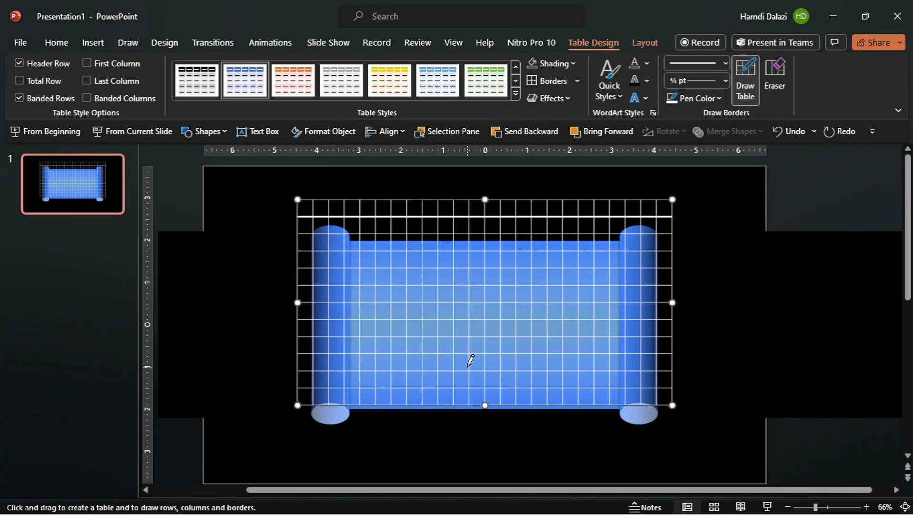
pyautogui.click(727, 80)
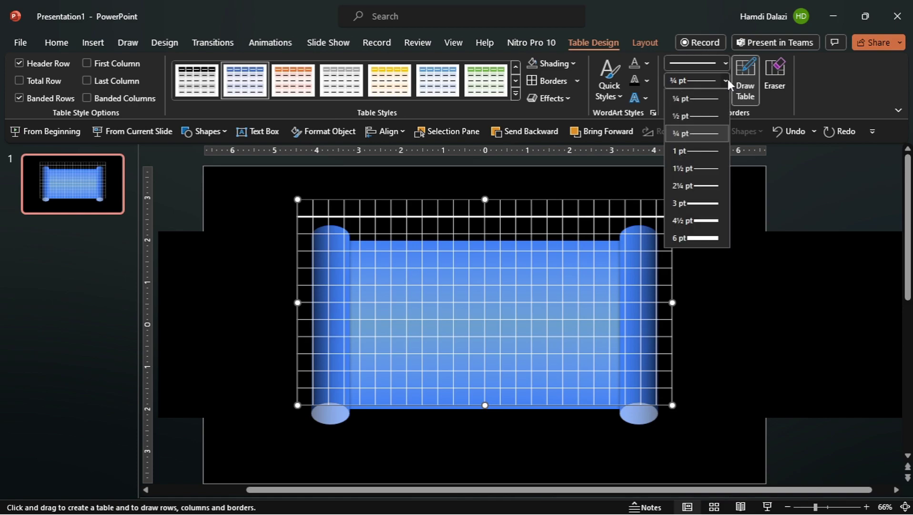
pyautogui.click(702, 133)
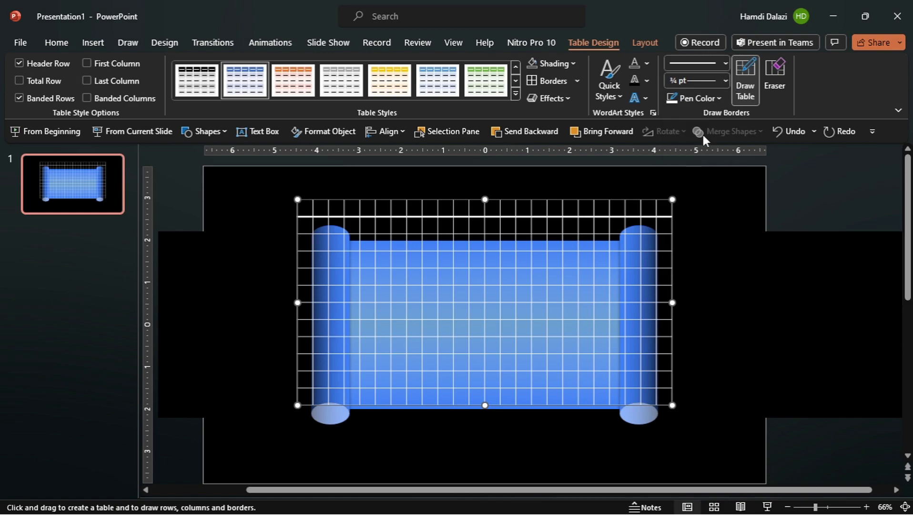
pyautogui.click(574, 82)
pyautogui.click(559, 117)
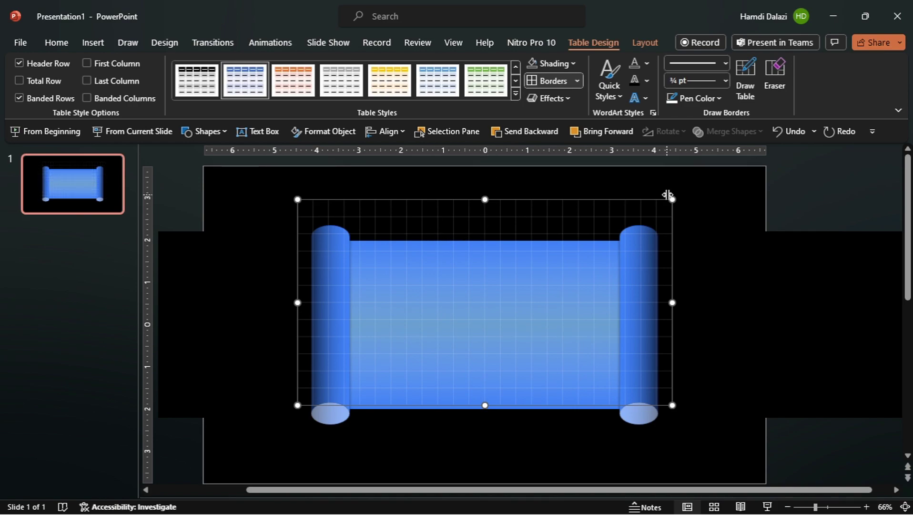
# Shrink, shift down, and symmetrically widen the table to fill the paper between both rolls.
pyautogui.moveTo(673, 200); pyautogui.dragTo(621, 238)
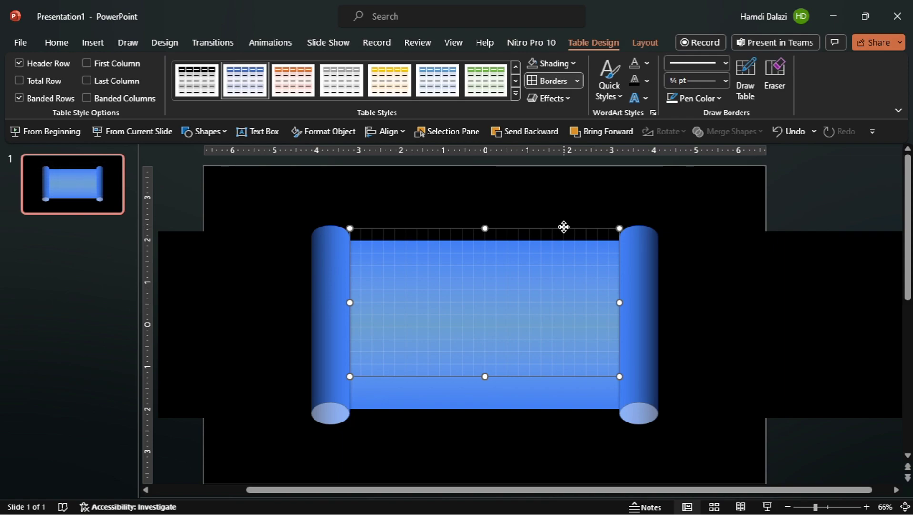
pyautogui.moveTo(565, 226); pyautogui.dragTo(565, 248)
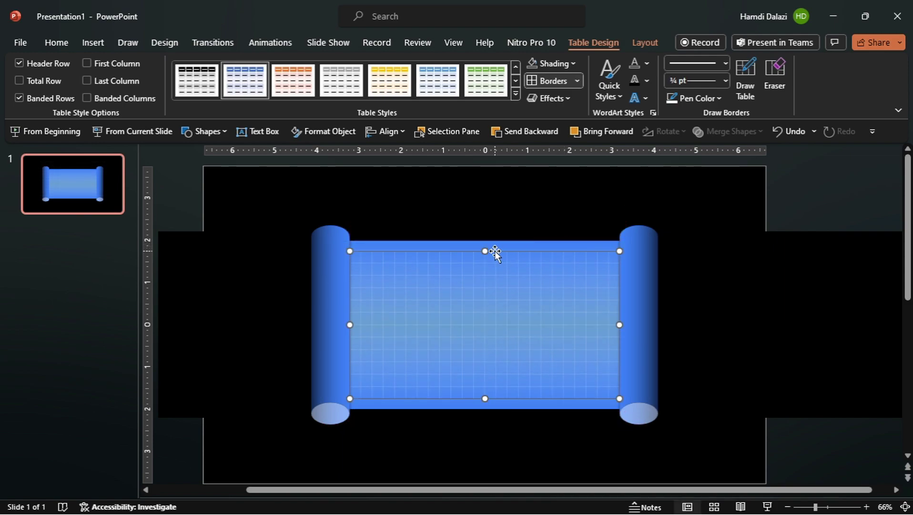
pyautogui.moveTo(488, 251); pyautogui.dragTo(487, 246)
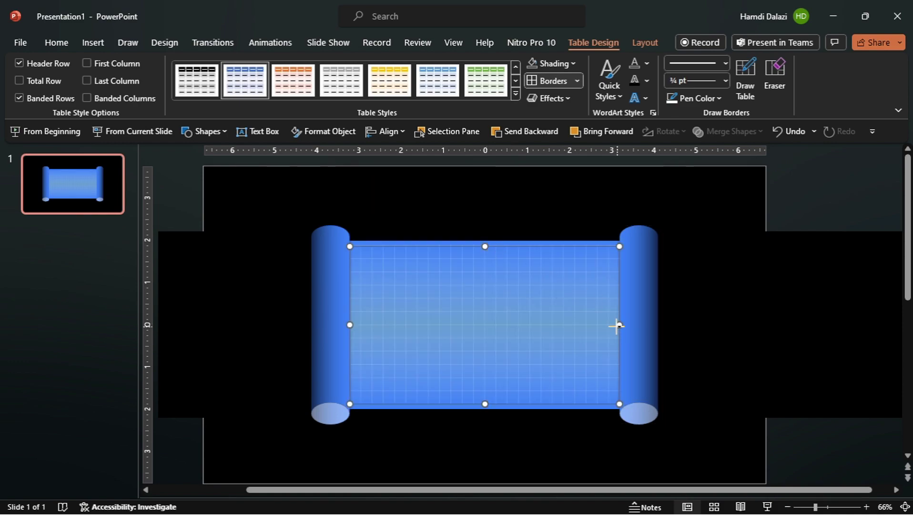
pyautogui.moveTo(617, 326); pyautogui.dragTo(613, 329)
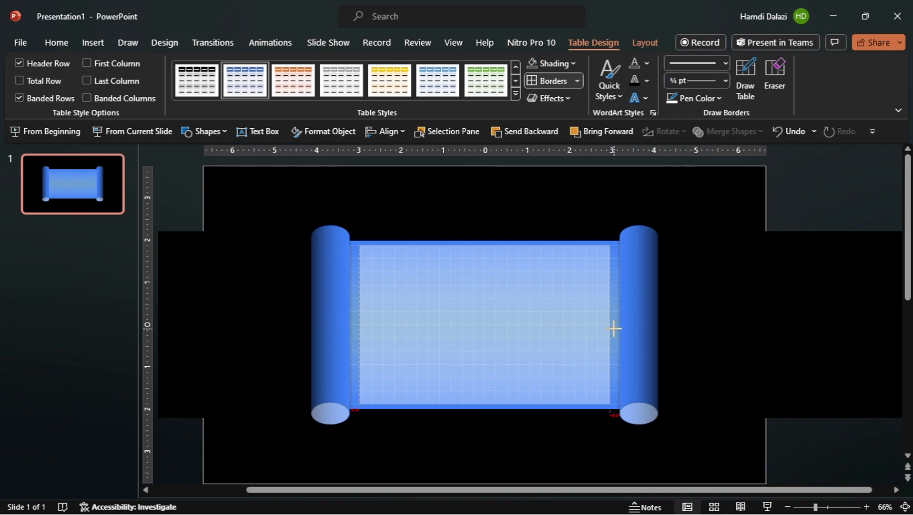
pyautogui.scroll(6, 613, 328)
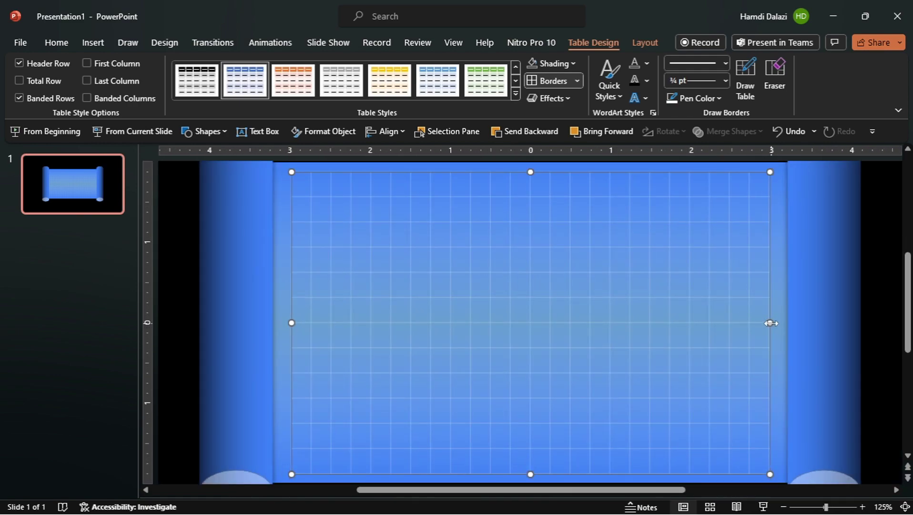
pyautogui.moveTo(771, 323); pyautogui.dragTo(778, 324)
pyautogui.scroll(-5, 471, 309)
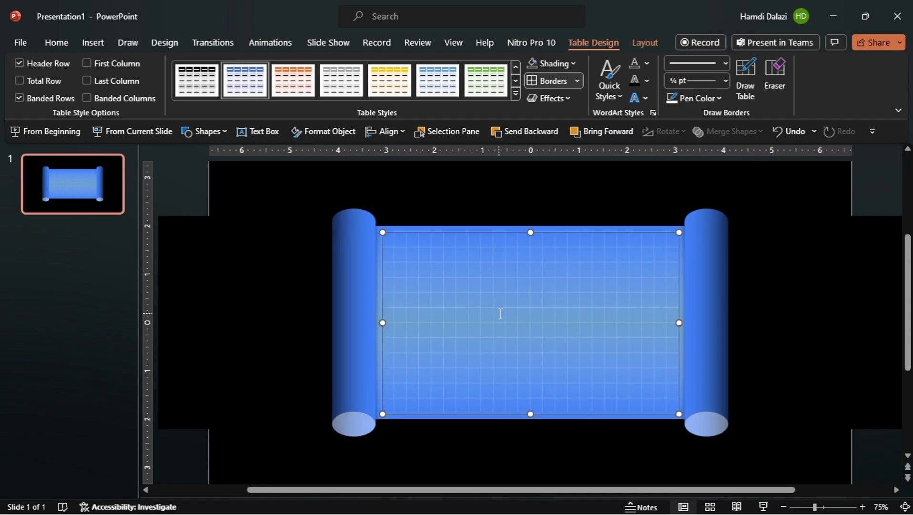
# Draw a wide text box and paste the Prioritize Tasks item from the Clipboard, keeping source formatting.
pyautogui.click(256, 126)
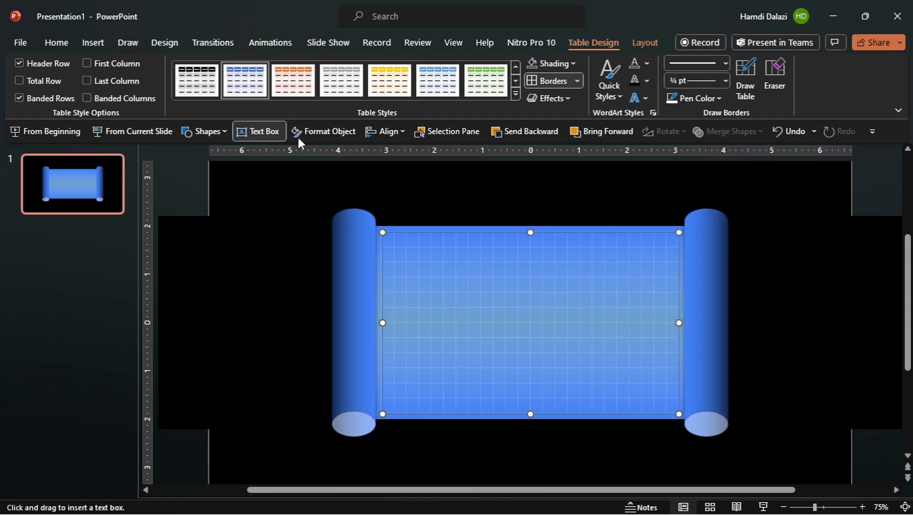
pyautogui.click(431, 210)
pyautogui.moveTo(440, 217); pyautogui.dragTo(606, 218)
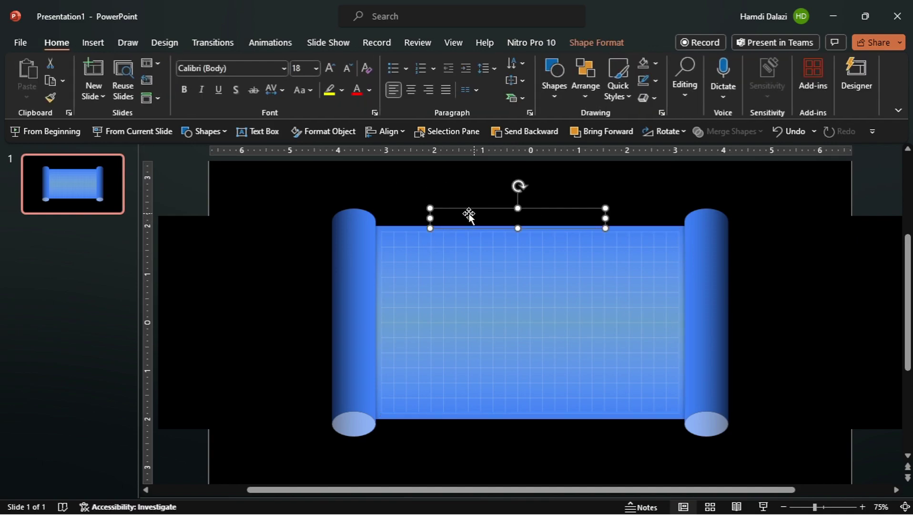
pyautogui.click(436, 218)
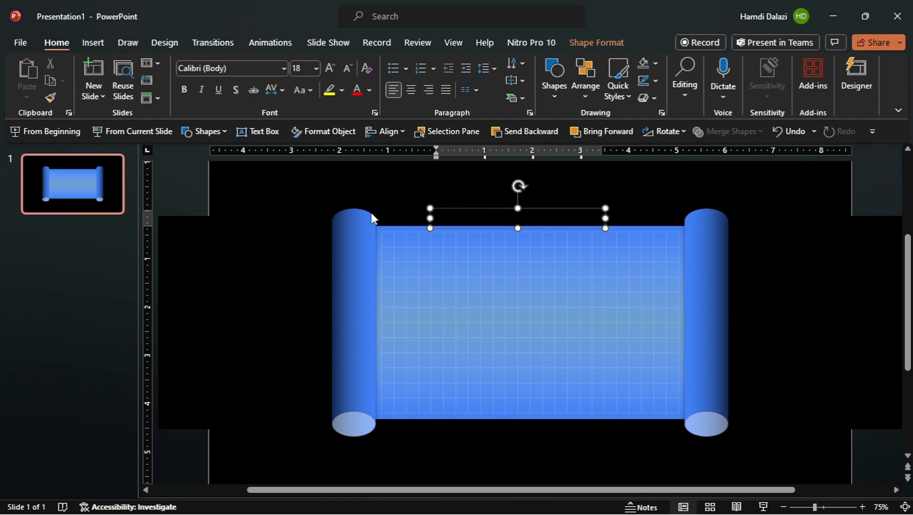
pyautogui.click(70, 112)
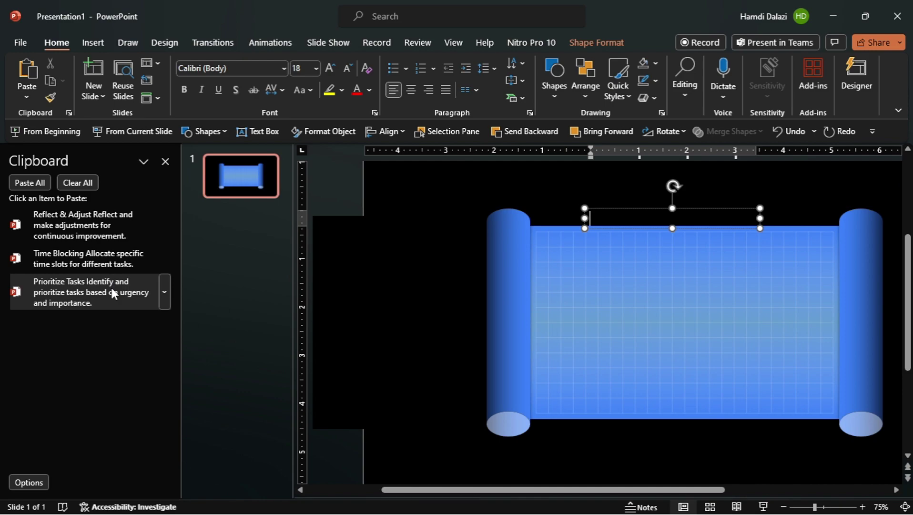
pyautogui.click(112, 292)
pyautogui.click(608, 300)
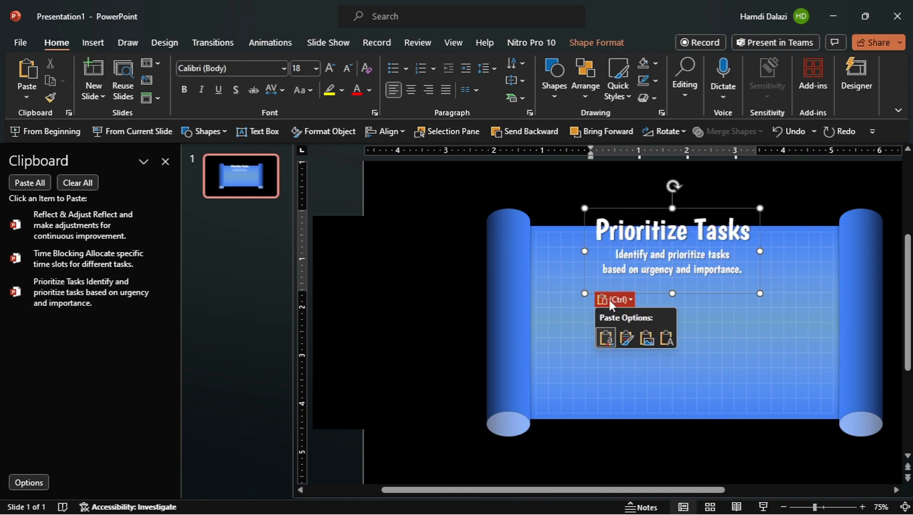
pyautogui.click(626, 336)
# Remove the trailing empty line, widen the box so the title fits, and centre it on the paper.
pyautogui.press('BackSpace')
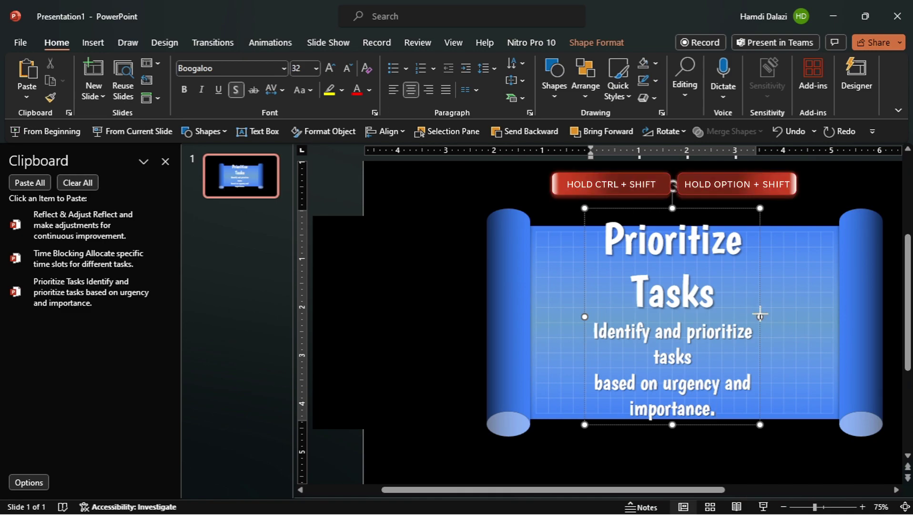
pyautogui.moveTo(759, 315); pyautogui.dragTo(823, 315)
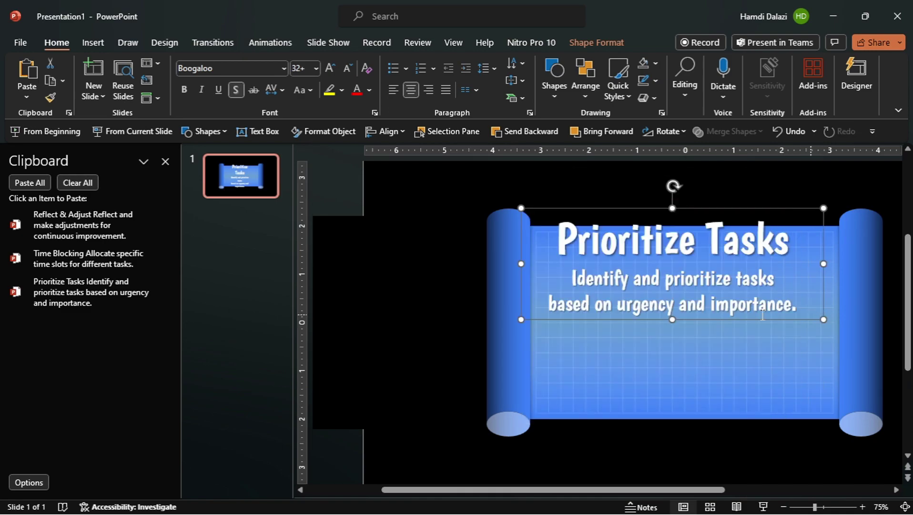
pyautogui.click(165, 161)
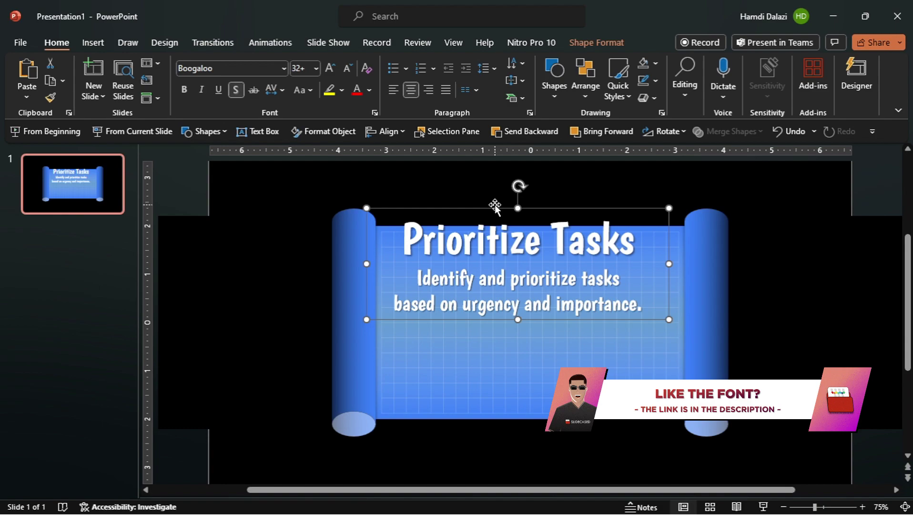
pyautogui.moveTo(494, 209); pyautogui.dragTo(507, 270)
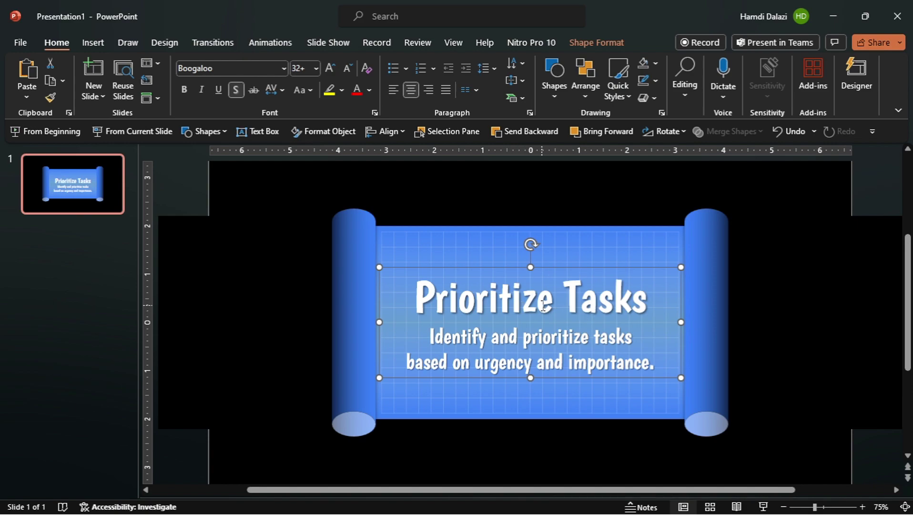
# Rename TextBox 48 to !!Text in the Selection Pane.
pyautogui.click(452, 134)
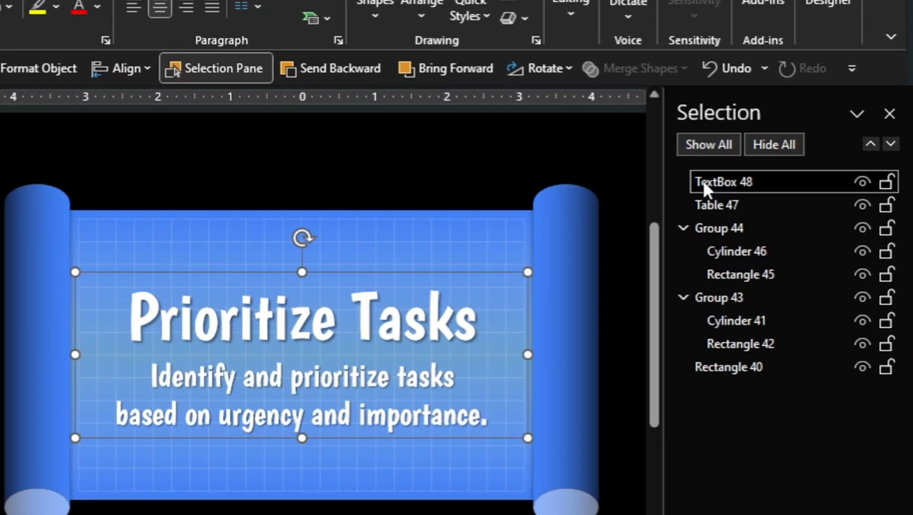
pyautogui.click(702, 181)
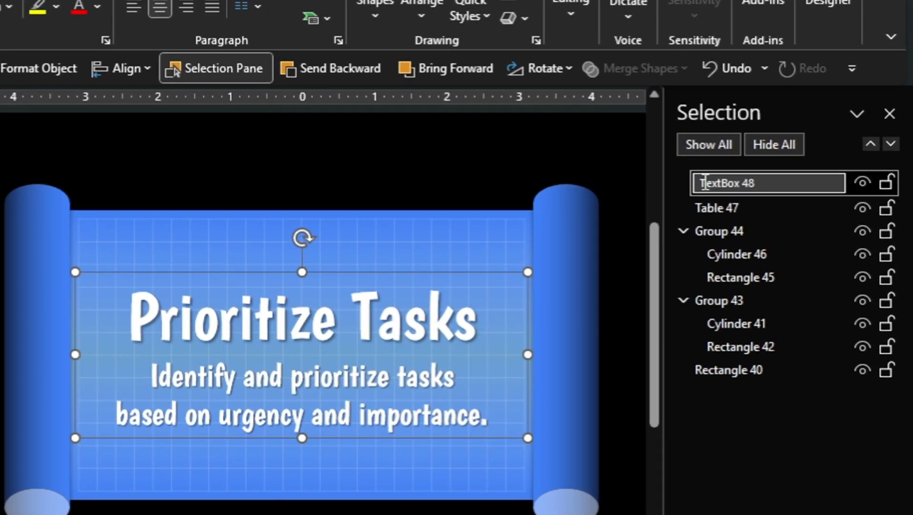
pyautogui.hotkey('ctrl', 'a')
pyautogui.write('H')
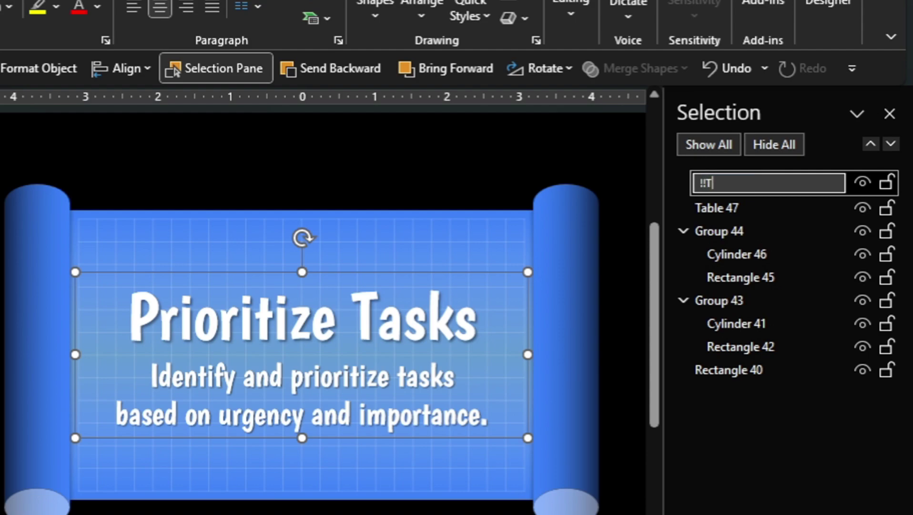
pyautogui.write('!Text')
pyautogui.press('Return')
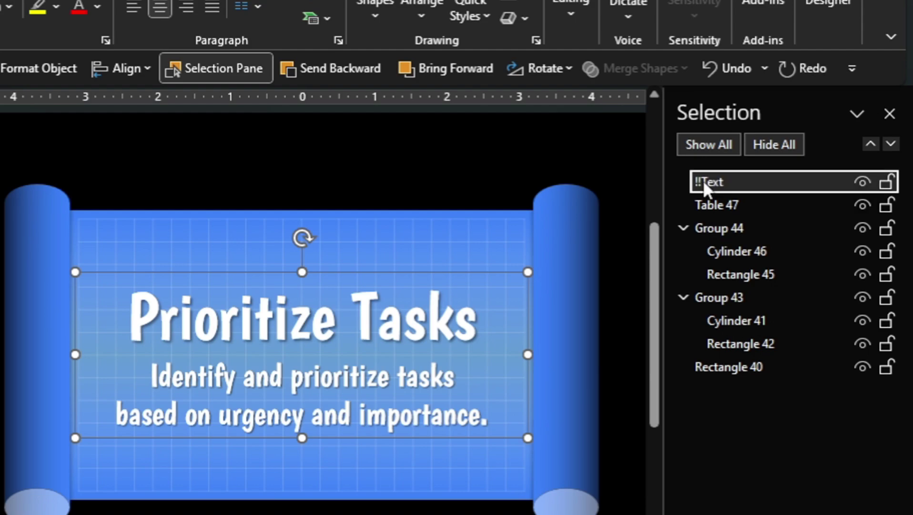
# Move !!Text and Table 47 below the roller groups, then duplicate slide 1 with Ctrl+D.
pyautogui.keyDown('ctrl'); pyautogui.click(727, 198); pyautogui.keyUp('ctrl')
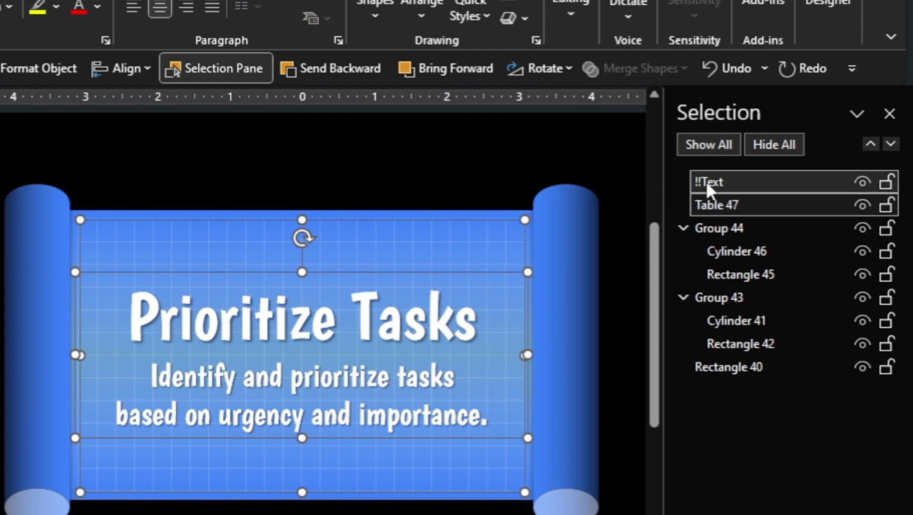
pyautogui.moveTo(706, 181); pyautogui.dragTo(730, 350)
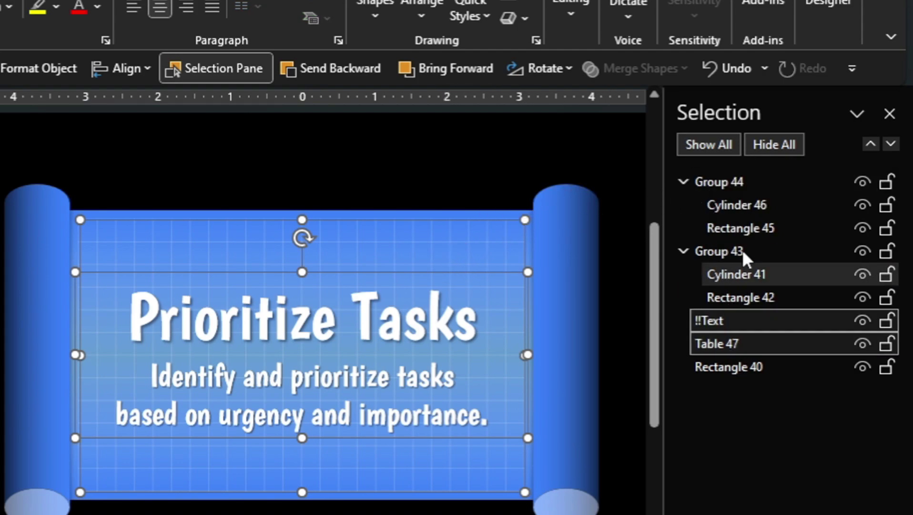
pyautogui.click(711, 246)
pyautogui.keyDown('ctrl'); pyautogui.click(705, 184); pyautogui.keyUp('ctrl')
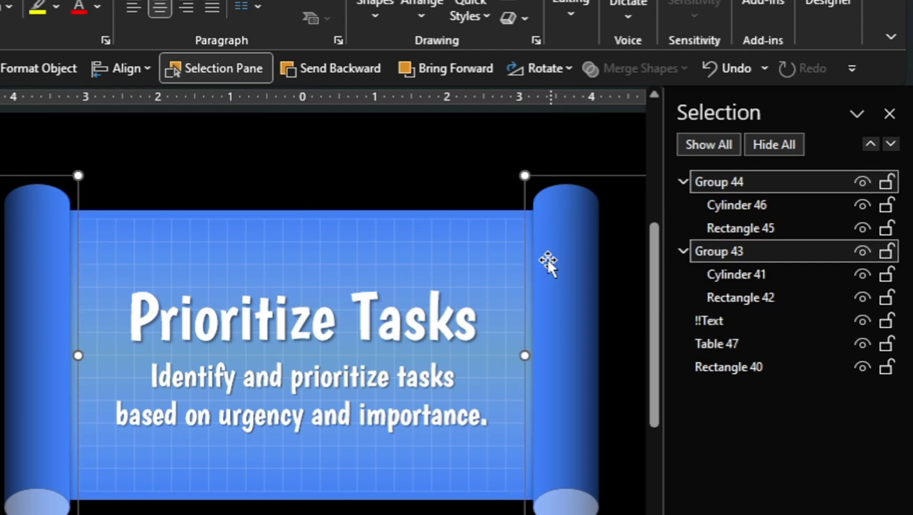
pyautogui.click(709, 227)
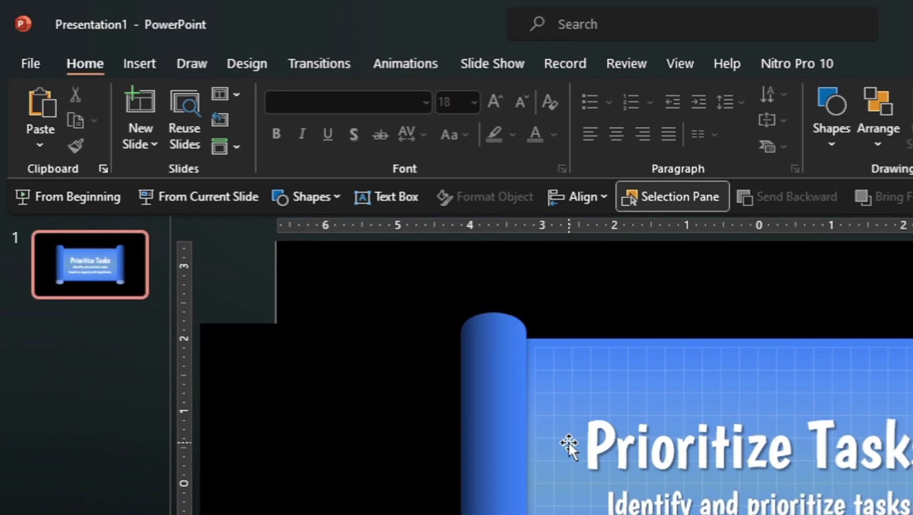
pyautogui.click(110, 273)
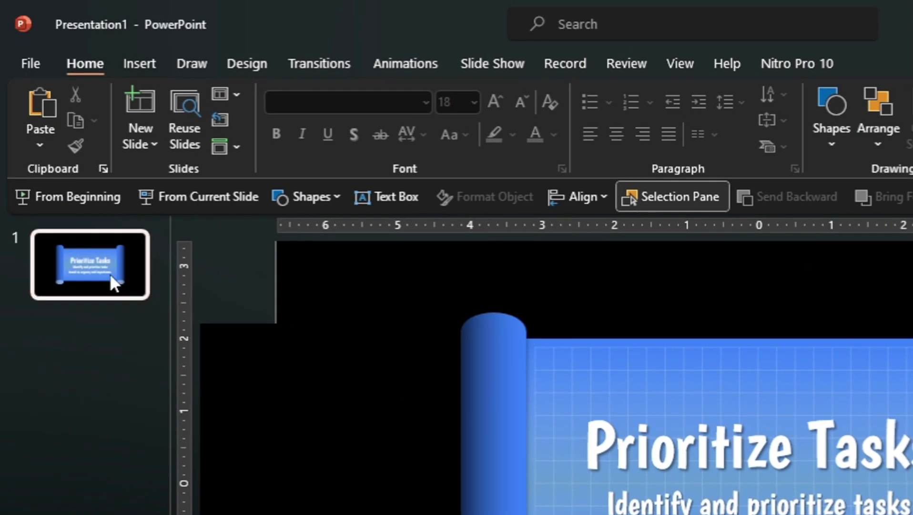
pyautogui.hotkey('ctrl', 'd')
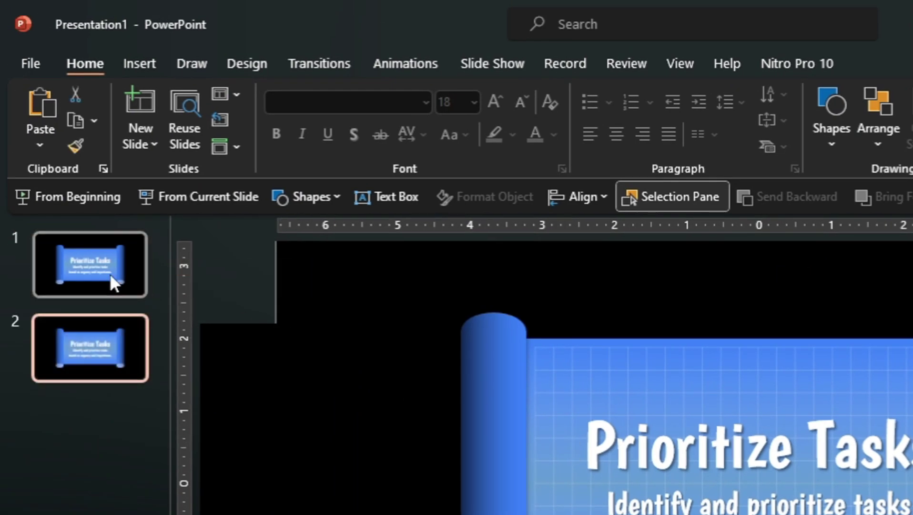
# On slide 1, push both roller groups together at the slide's centre line using temporary guides.
pyautogui.click(110, 273)
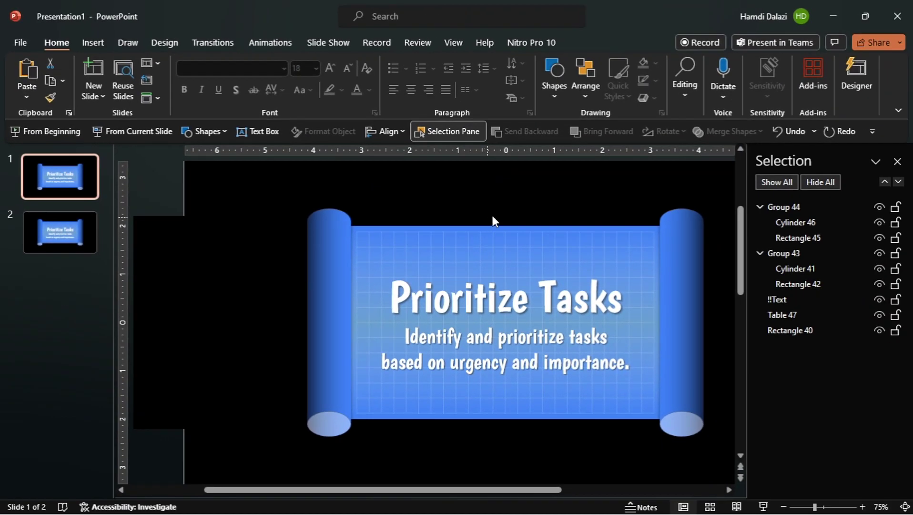
pyautogui.rightClick(525, 207)
pyautogui.moveTo(670, 317)
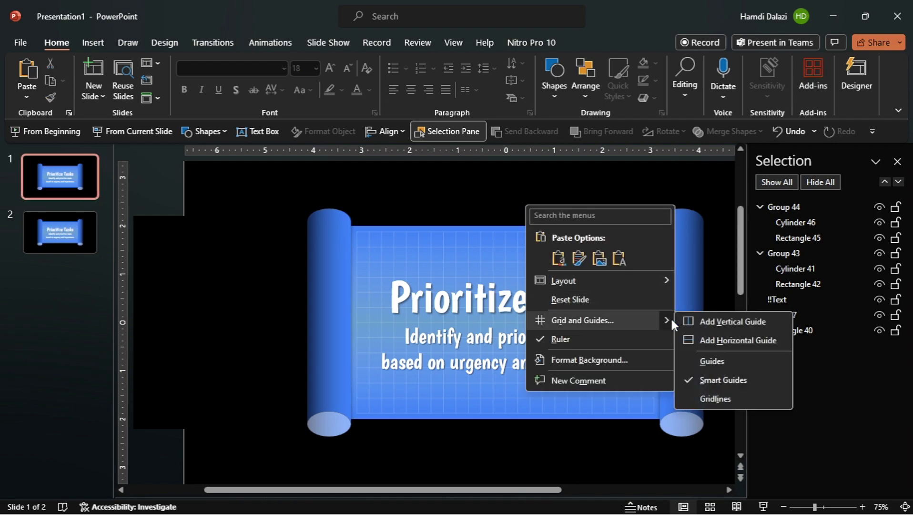
pyautogui.click(697, 360)
pyautogui.click(339, 260)
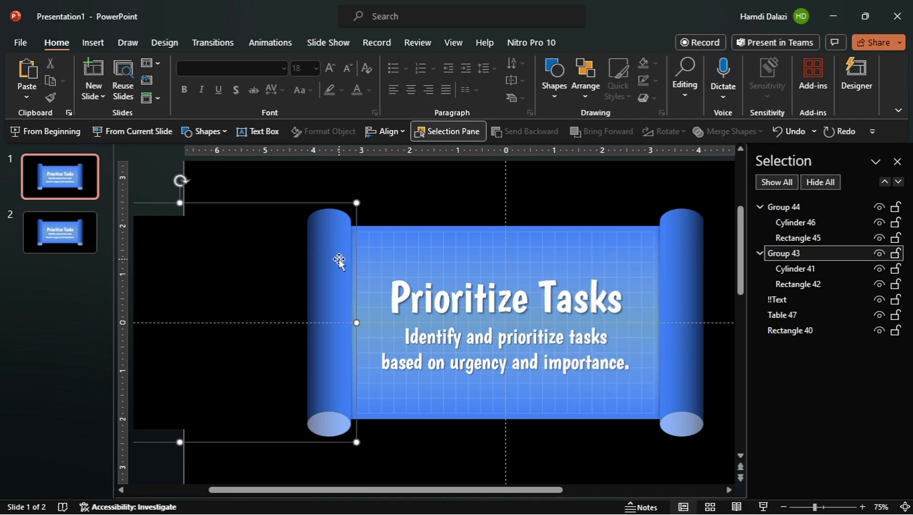
pyautogui.moveTo(339, 259); pyautogui.dragTo(492, 282)
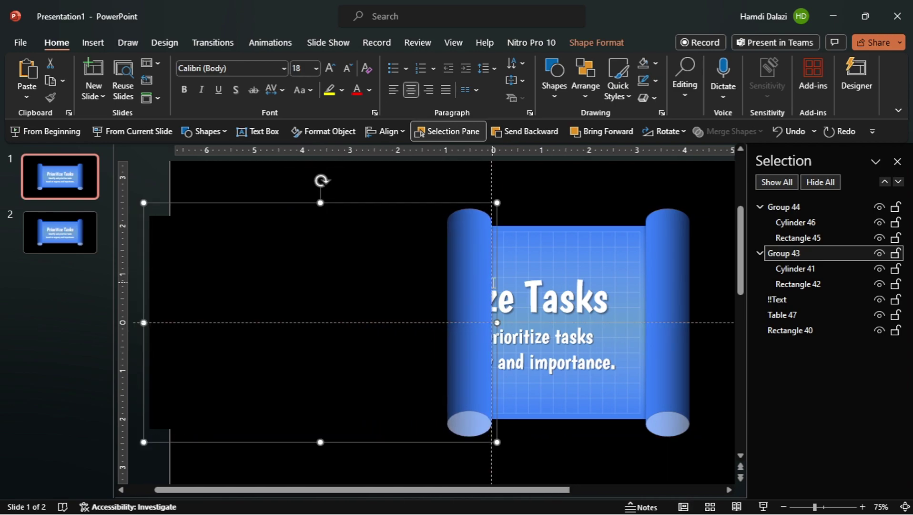
pyautogui.click(672, 257)
pyautogui.moveTo(673, 257); pyautogui.dragTo(521, 260)
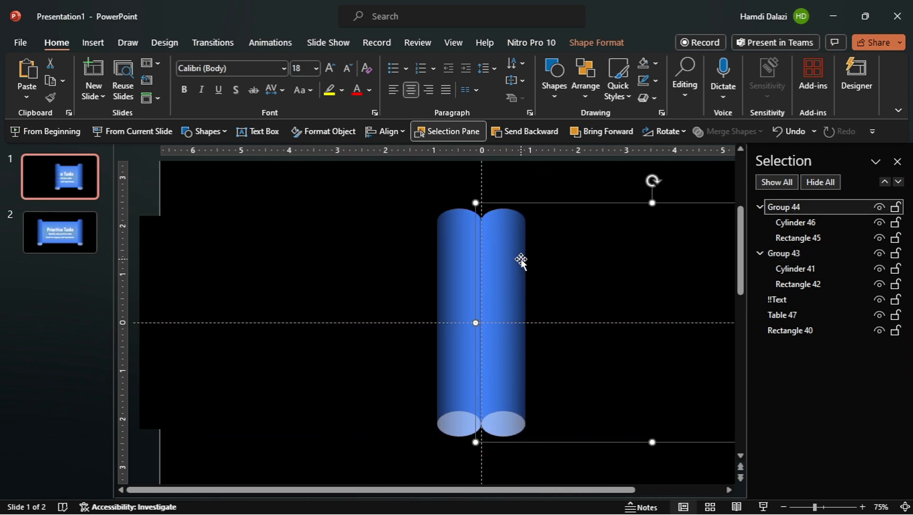
pyautogui.rightClick(447, 184)
pyautogui.moveTo(585, 300)
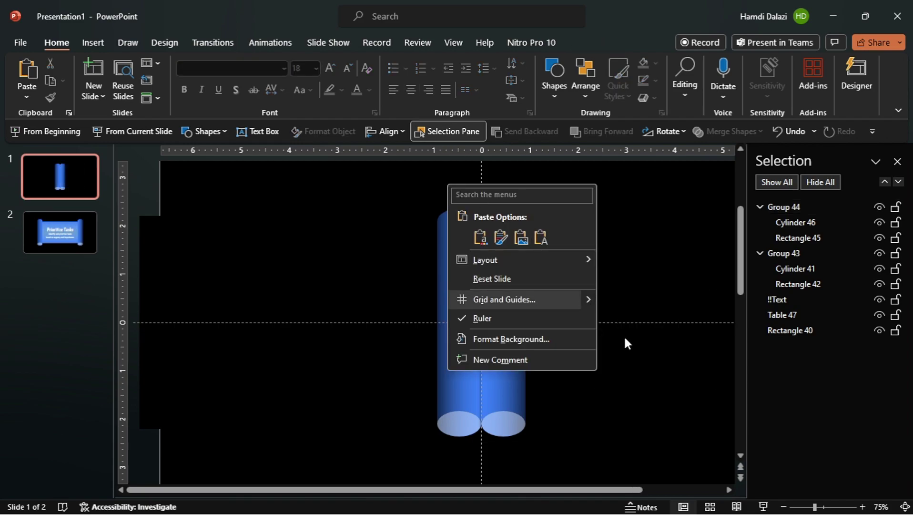
pyautogui.click(615, 340)
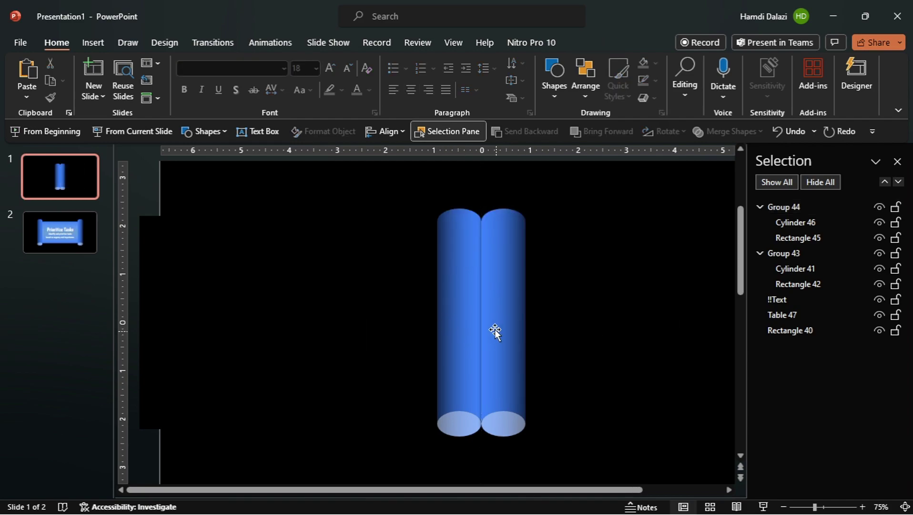
# Set the gradient angle of the left and right cylinders to 180° in Format Shape.
pyautogui.doubleClick(446, 307)
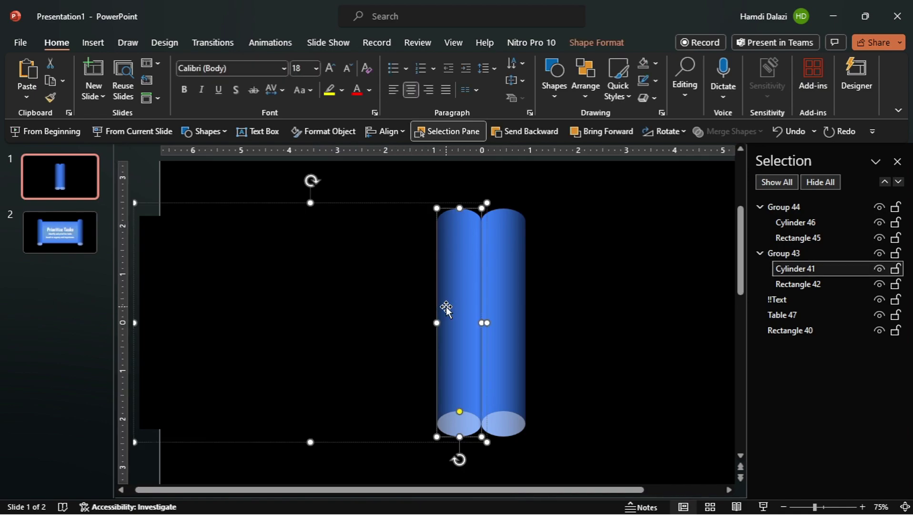
pyautogui.click(349, 134)
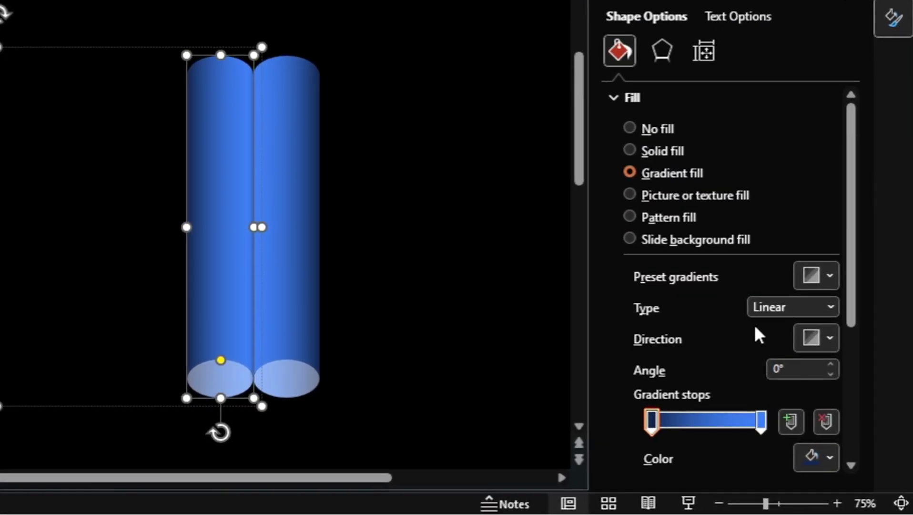
pyautogui.doubleClick(779, 369)
pyautogui.write('180')
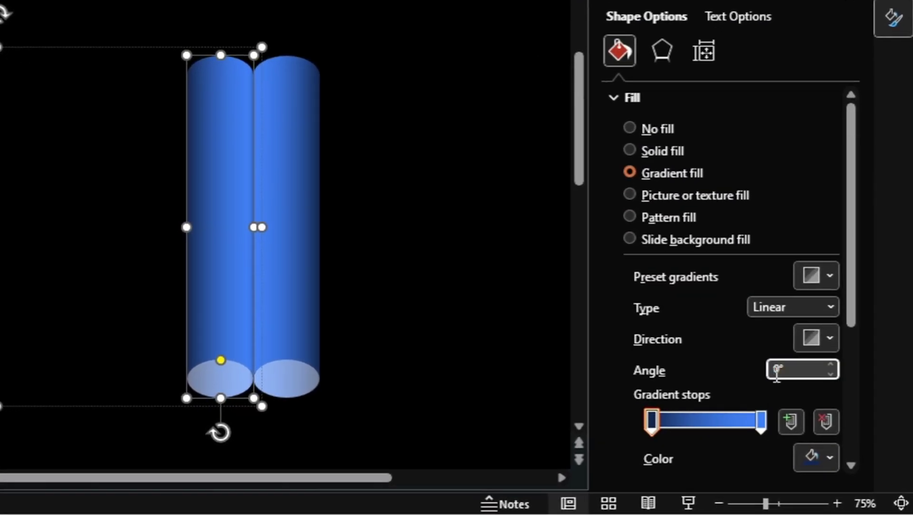
pyautogui.press('Return')
pyautogui.click(289, 236)
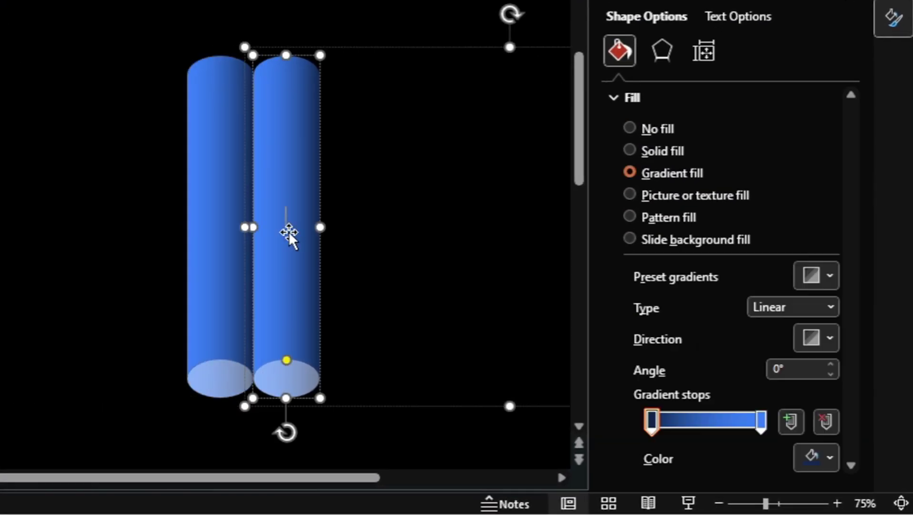
pyautogui.doubleClick(778, 368)
pyautogui.write('180')
pyautogui.press('Return')
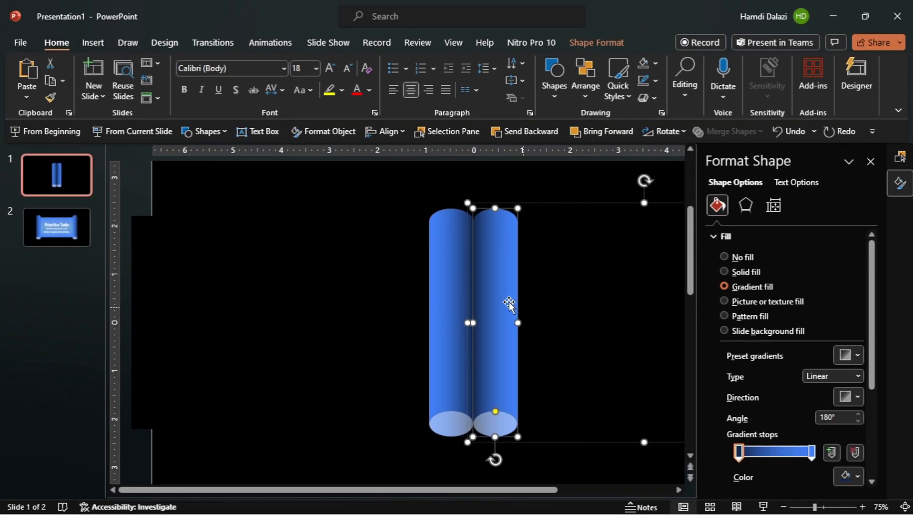
pyautogui.press('Escape')
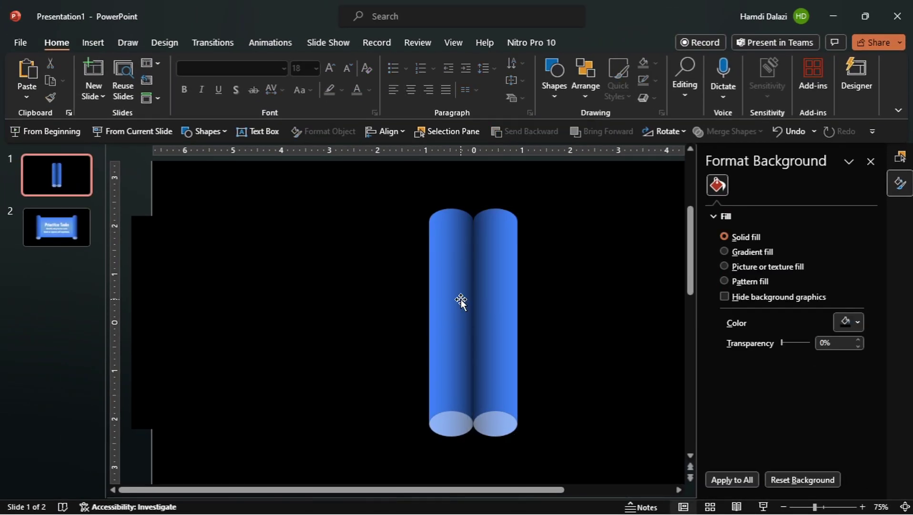
# Apply the Morph transition to slides 1 and 2 with a 01.75-second duration.
pyautogui.keyDown('shift'); pyautogui.click(74, 231); pyautogui.keyUp('shift')
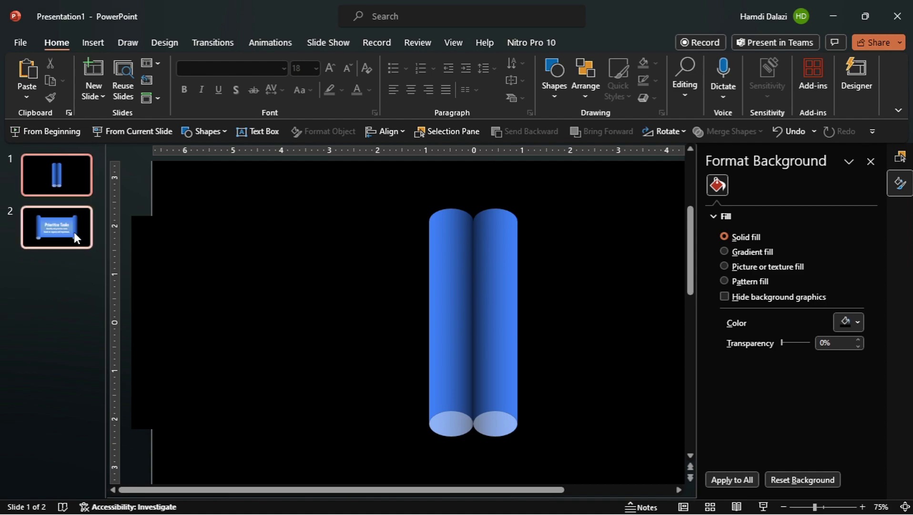
pyautogui.click(210, 46)
pyautogui.click(148, 84)
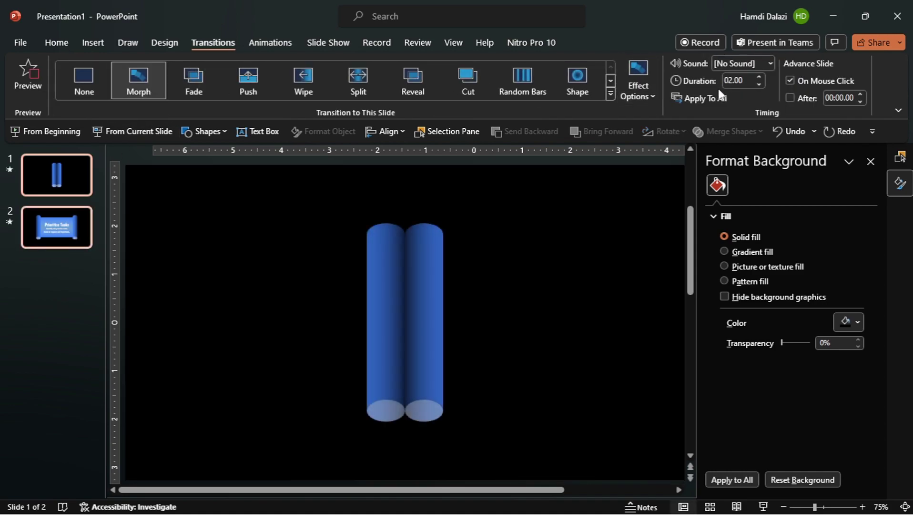
pyautogui.doubleClick(738, 80)
pyautogui.press('BackSpace')
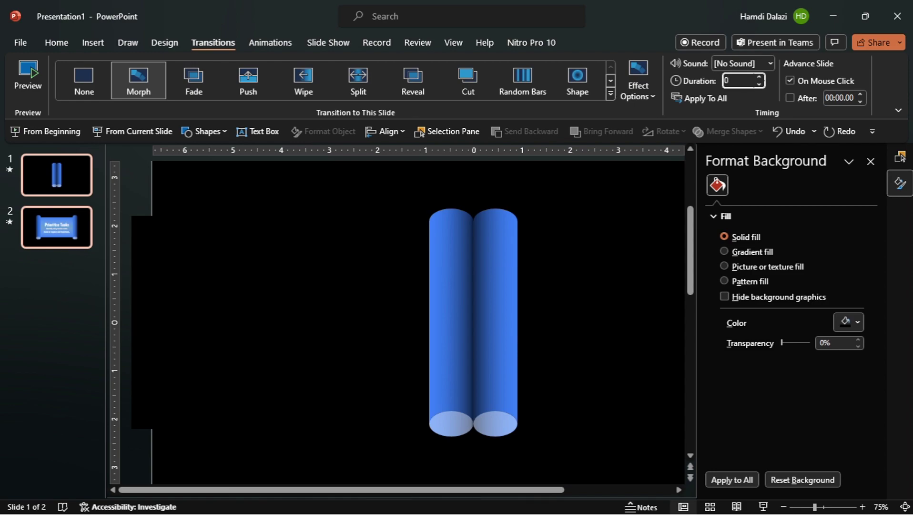
pyautogui.press('Return')
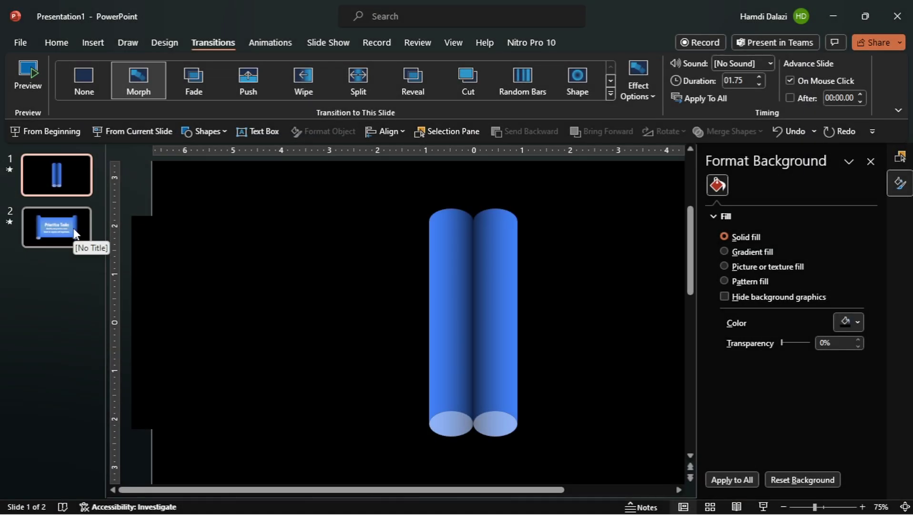
# Set the Text Fill of the closed slide's !!Text box to No Fill.
pyautogui.click(75, 234)
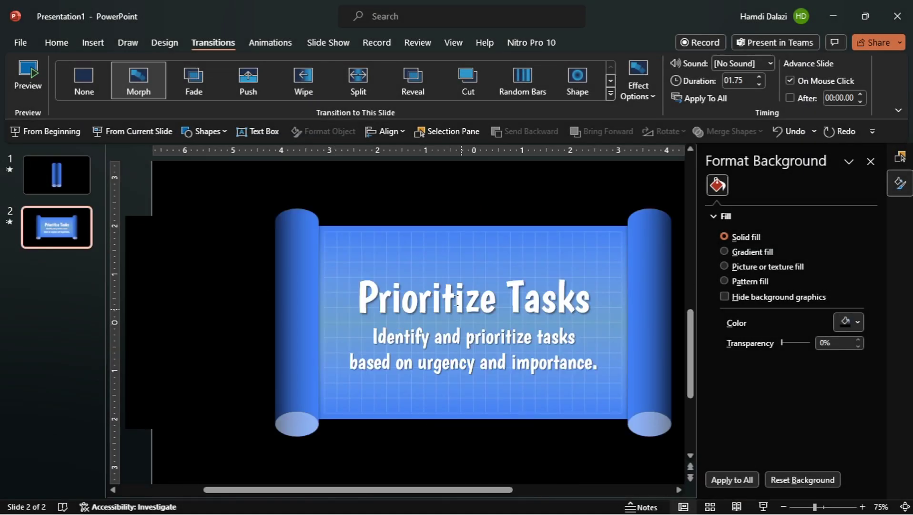
pyautogui.click(421, 310)
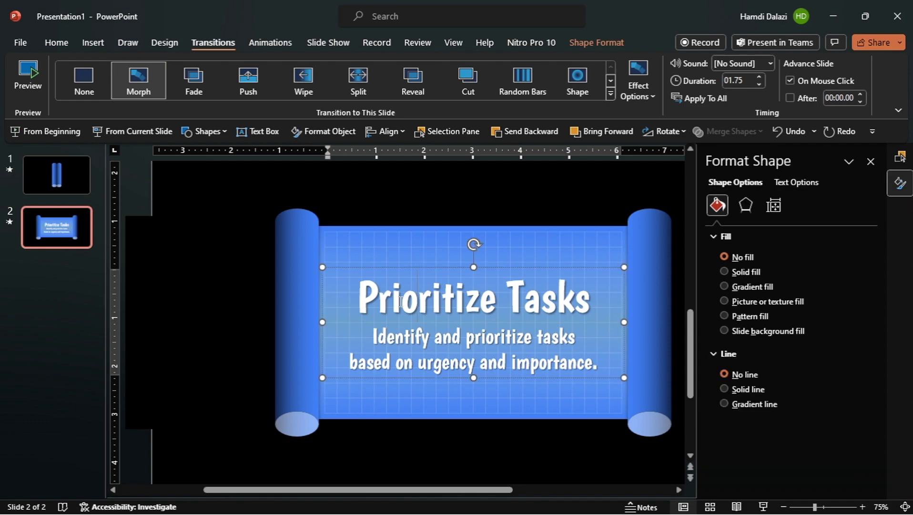
pyautogui.click(73, 186)
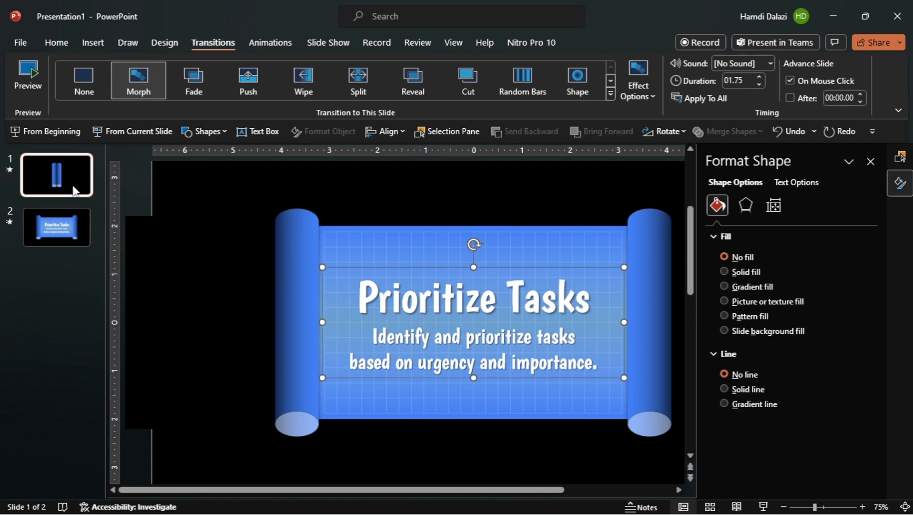
pyautogui.click(902, 160)
pyautogui.click(741, 300)
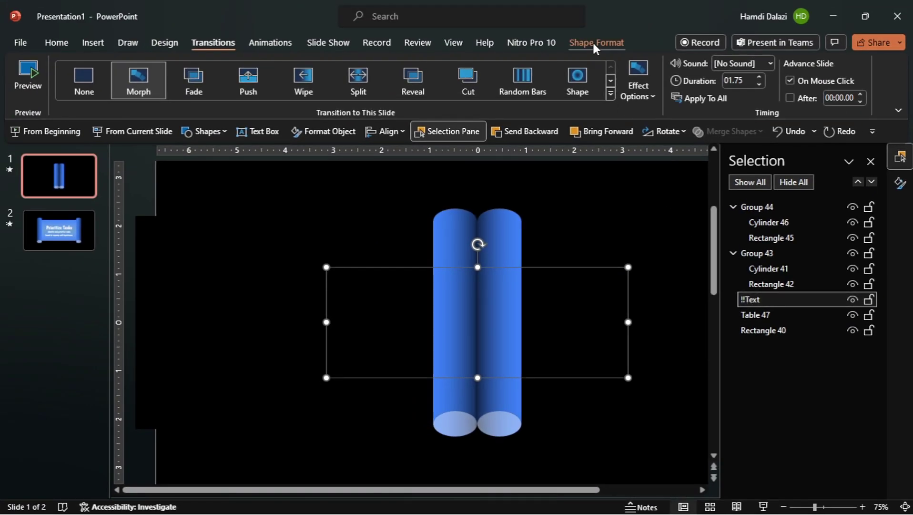
pyautogui.click(592, 40)
pyautogui.click(585, 63)
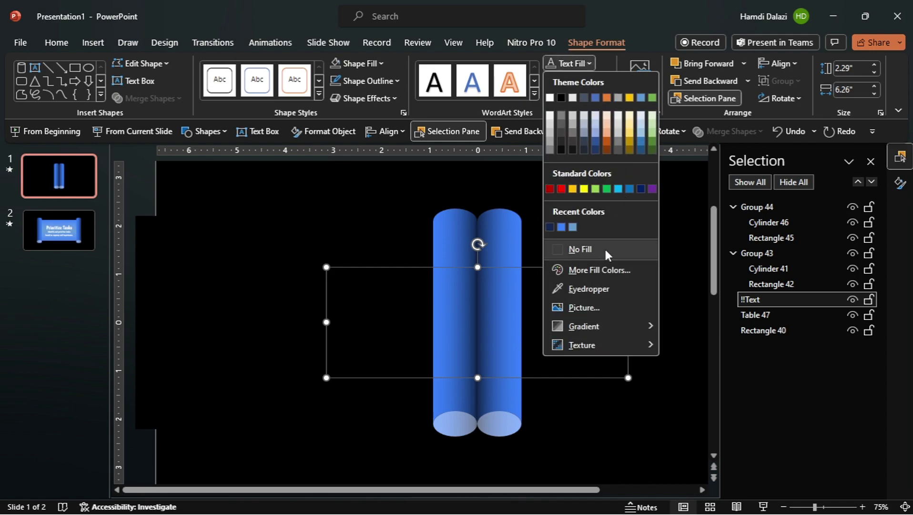
pyautogui.click(605, 251)
# Duplicate the closed scroll slide and place the copy after the Prioritize Tasks slide.
pyautogui.click(79, 193)
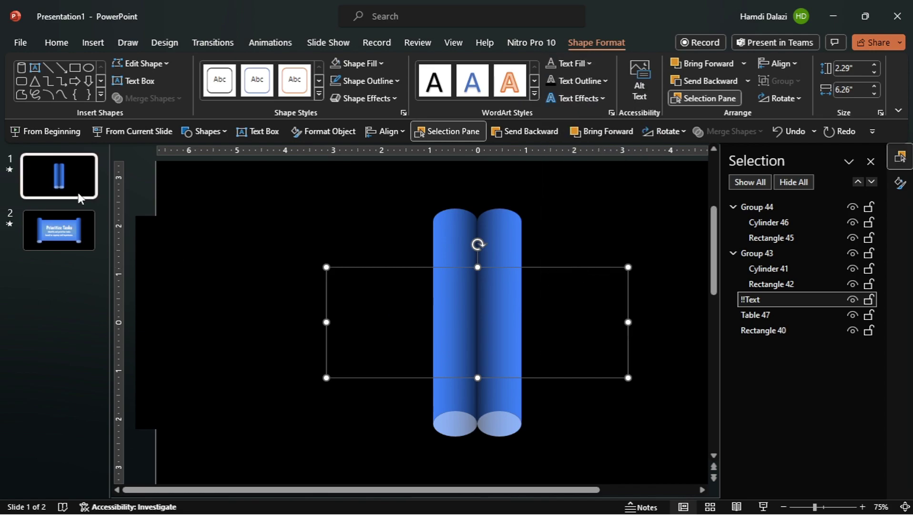
pyautogui.hotkey('ctrl', 'd')
pyautogui.moveTo(73, 225); pyautogui.dragTo(78, 294)
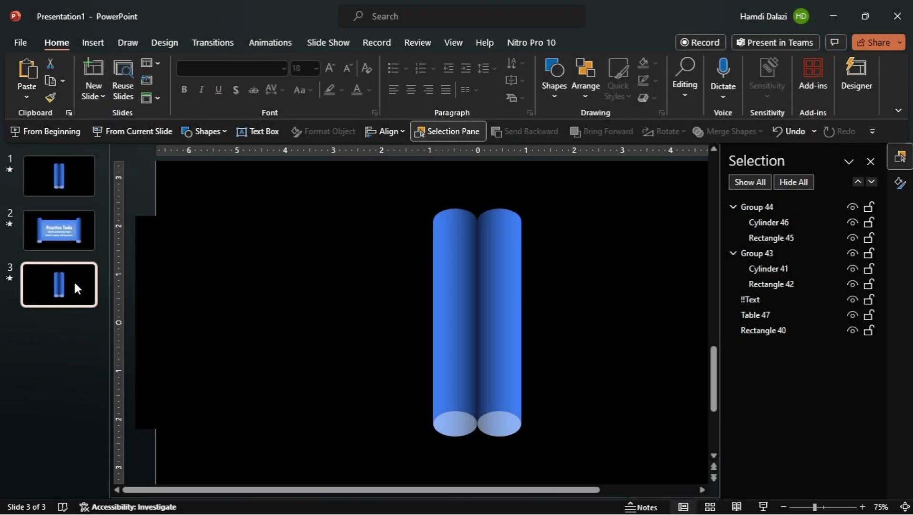
# Duplicate slides 1 to 3 and delete the redundant closed slide 4.
pyautogui.keyDown('shift'); pyautogui.click(71, 181); pyautogui.keyUp('shift')
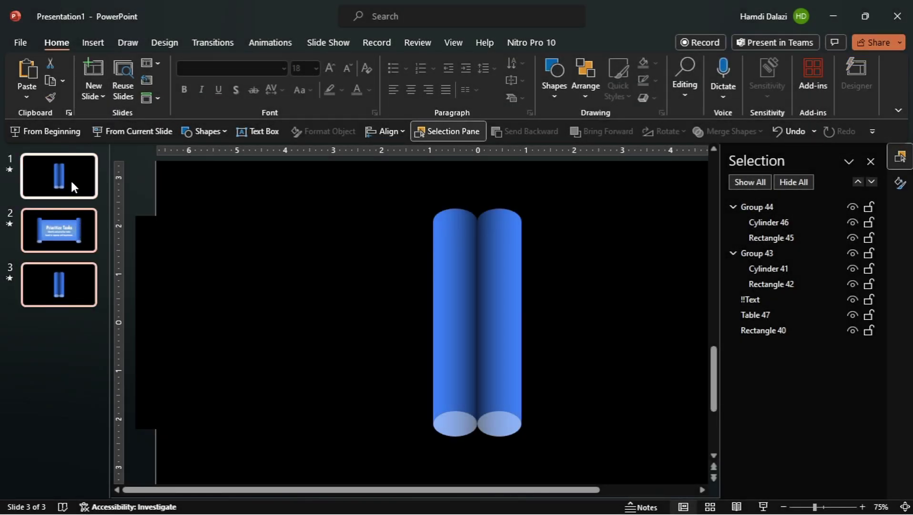
pyautogui.hotkey('ctrl', 'd')
pyautogui.click(65, 326)
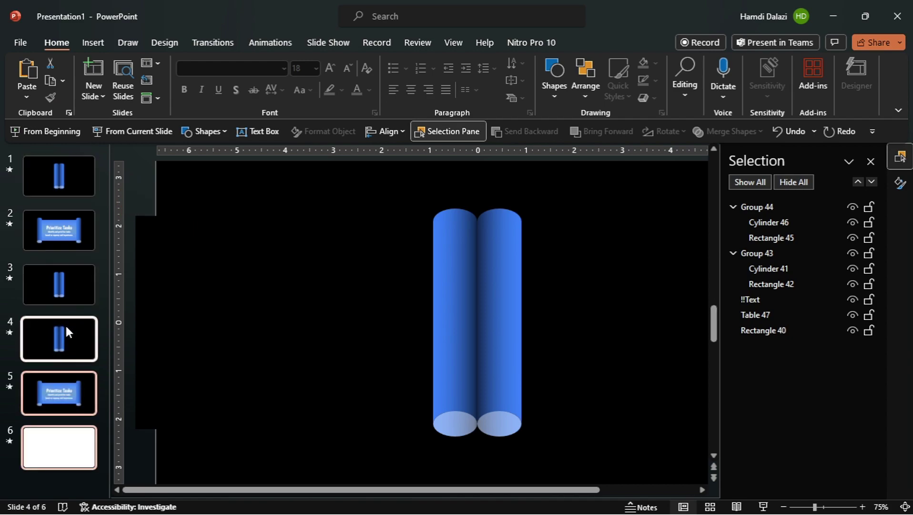
pyautogui.press('Delete')
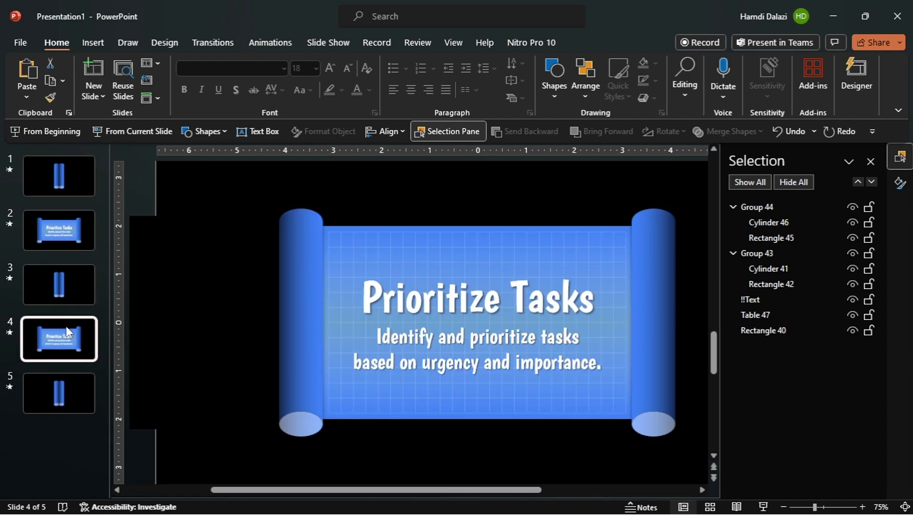
# Replace the new open slide's text with the Time Blocking item, using Use Destination Theme.
pyautogui.click(395, 314)
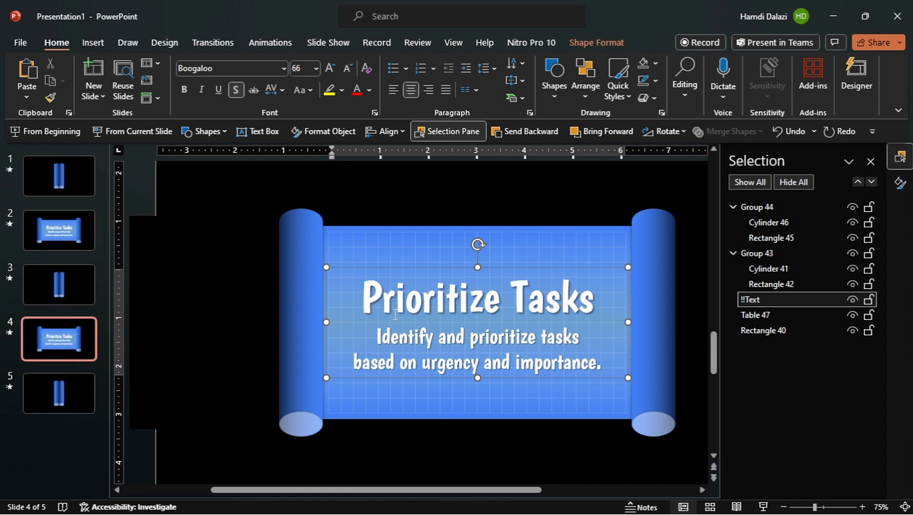
pyautogui.hotkey('ctrl', 'a')
pyautogui.click(70, 112)
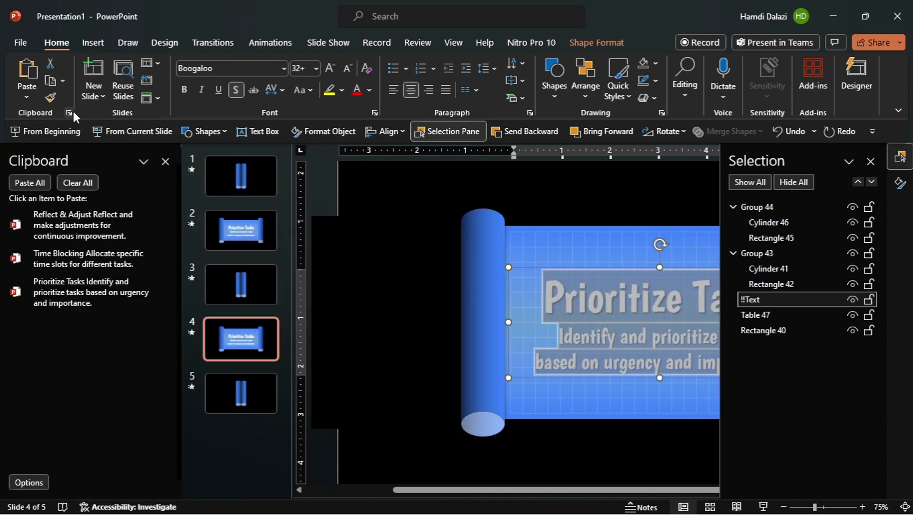
pyautogui.click(120, 259)
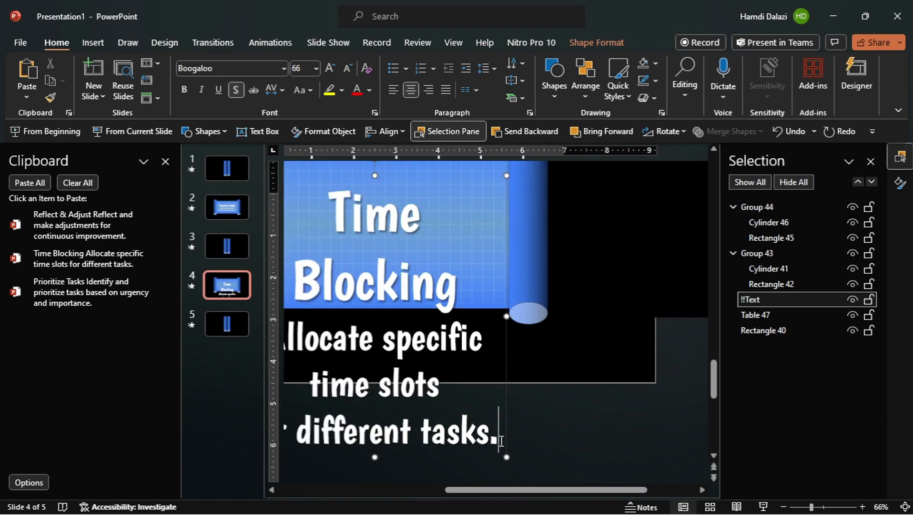
pyautogui.click(526, 463)
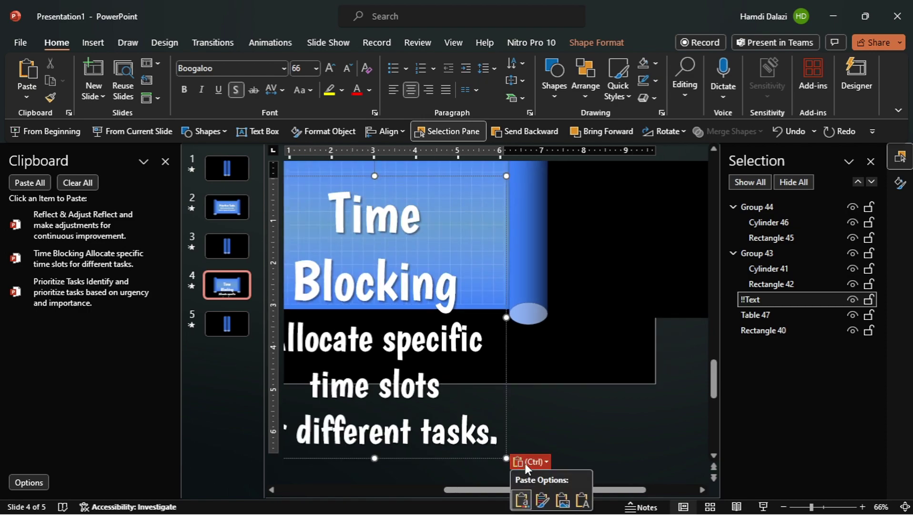
pyautogui.click(542, 499)
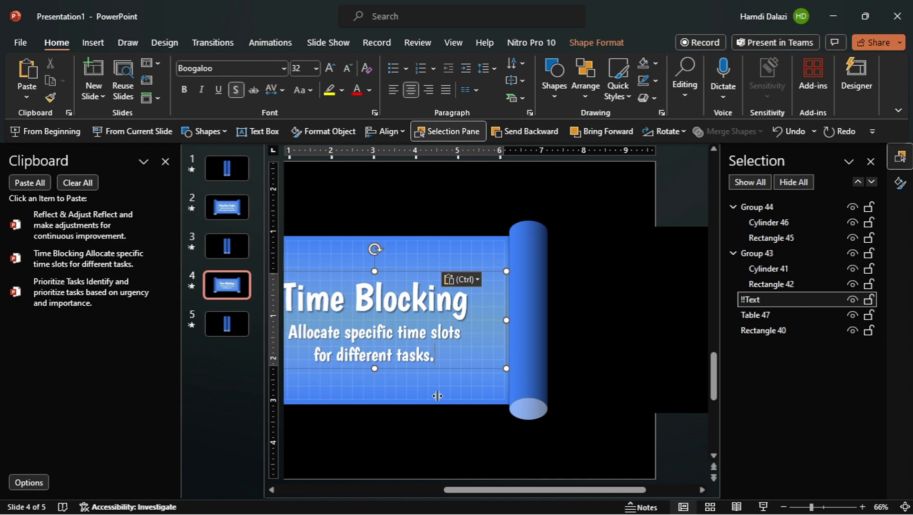
pyautogui.click(871, 161)
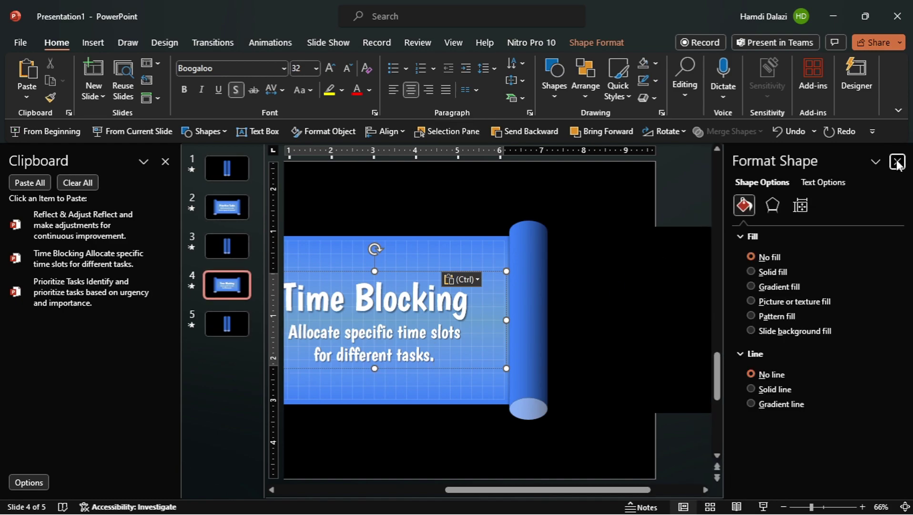
pyautogui.click(897, 159)
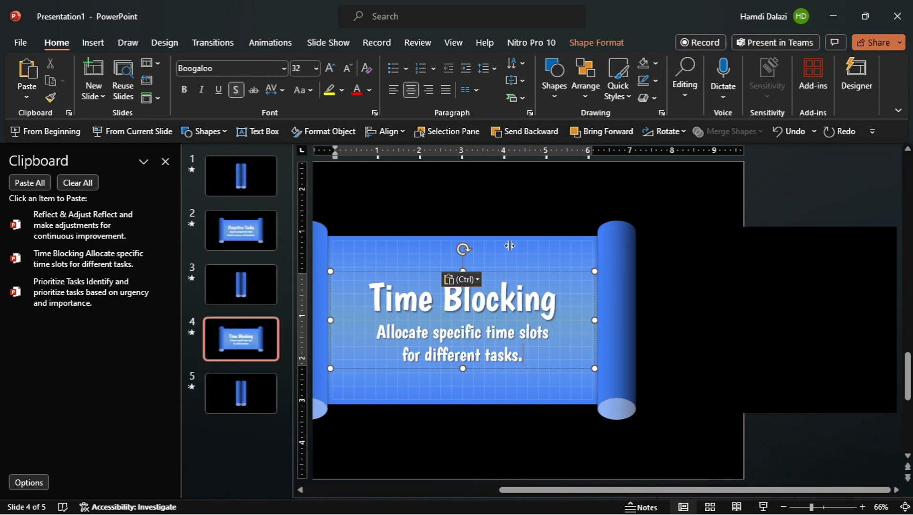
# Duplicate slides 4 and 5 and replace slide 6's text with the Reflect & Adjust item.
pyautogui.keyDown('shift'); pyautogui.click(248, 382); pyautogui.keyUp('shift')
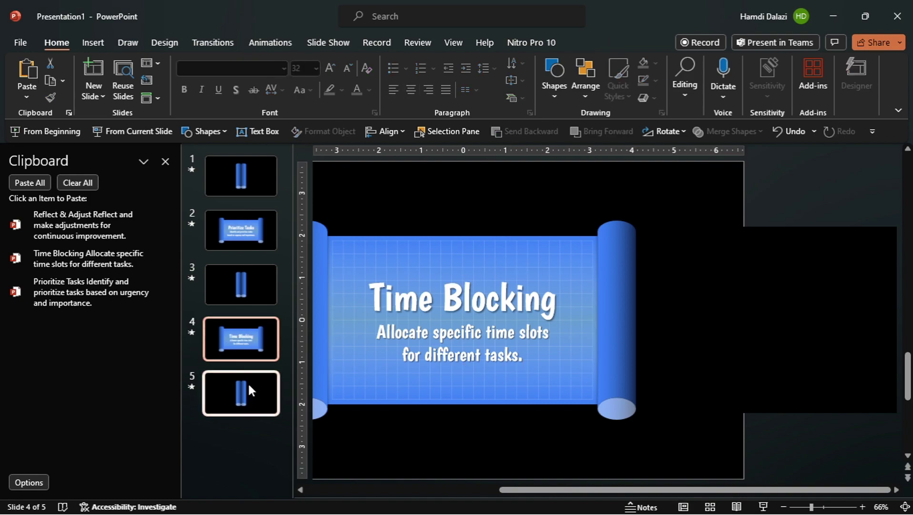
pyautogui.hotkey('ctrl', 'd')
pyautogui.click(247, 422)
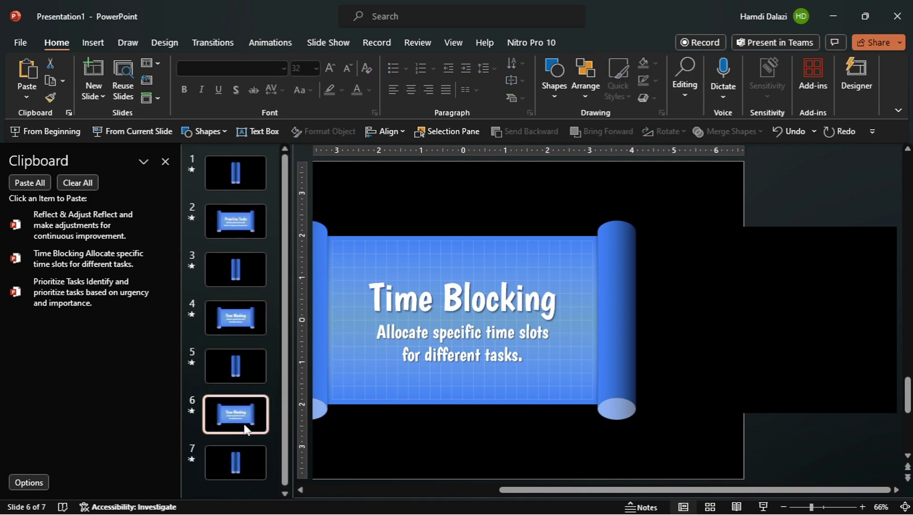
pyautogui.click(428, 324)
pyautogui.hotkey('ctrl', 'a')
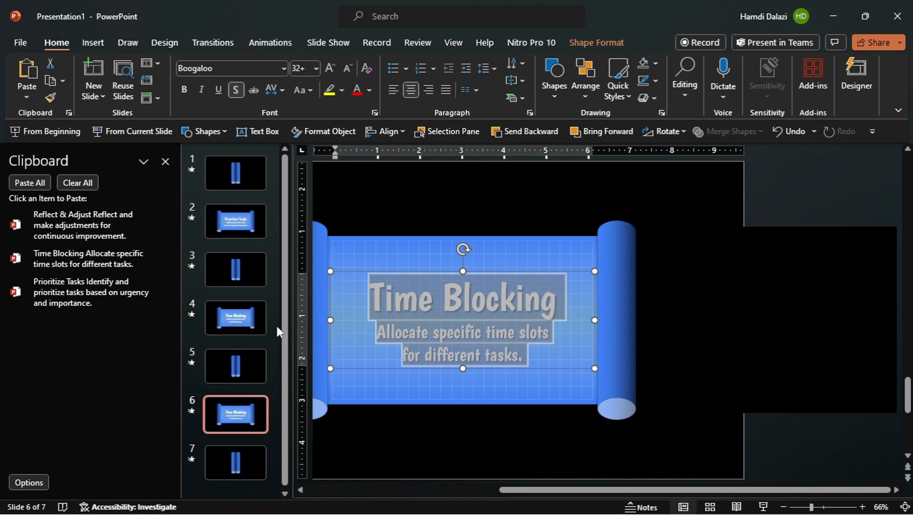
pyautogui.click(102, 231)
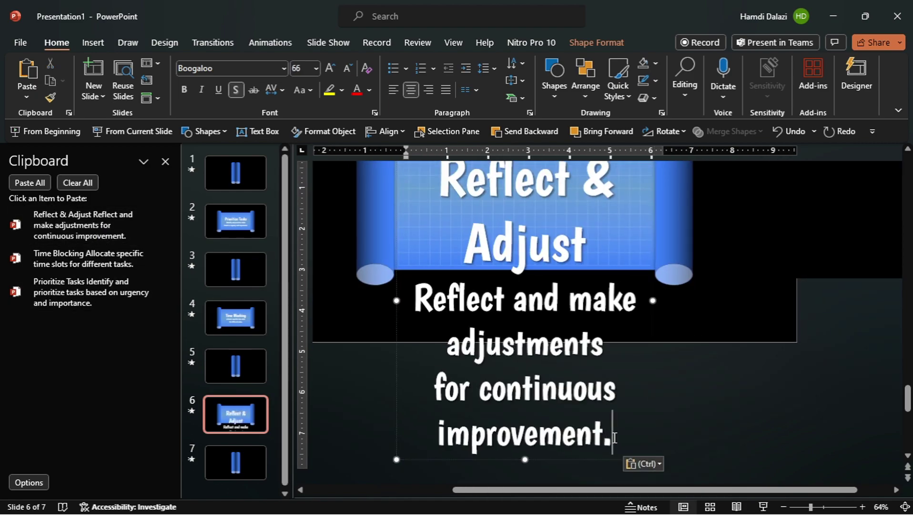
pyautogui.click(644, 463)
pyautogui.click(653, 444)
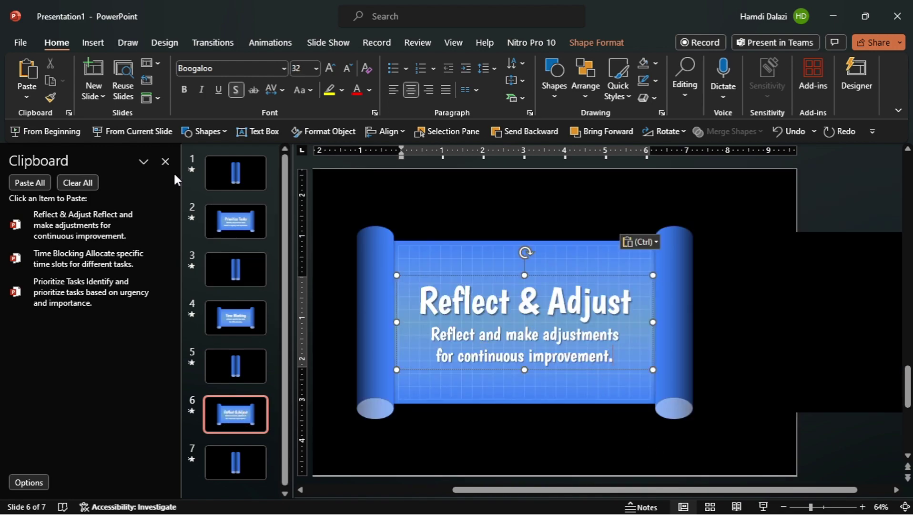
pyautogui.click(166, 161)
pyautogui.moveTo(134, 266); pyautogui.dragTo(135, 169)
pyautogui.click(90, 172)
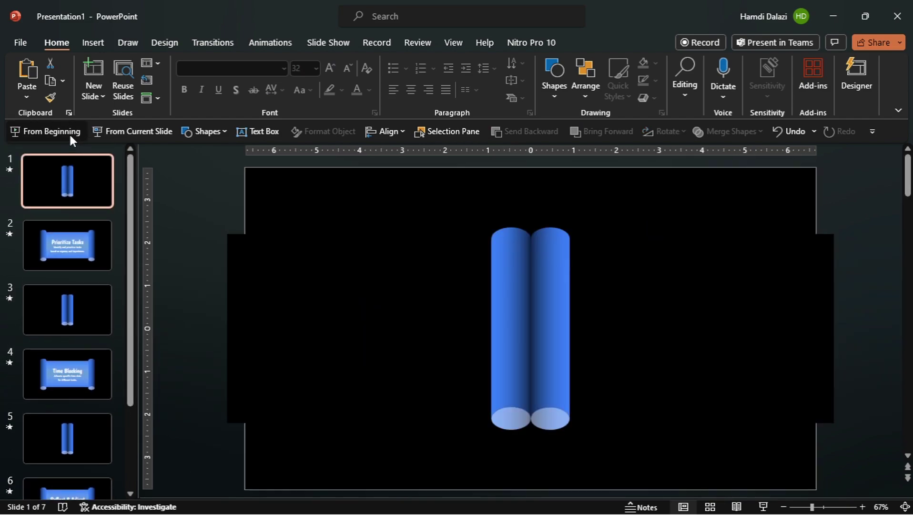